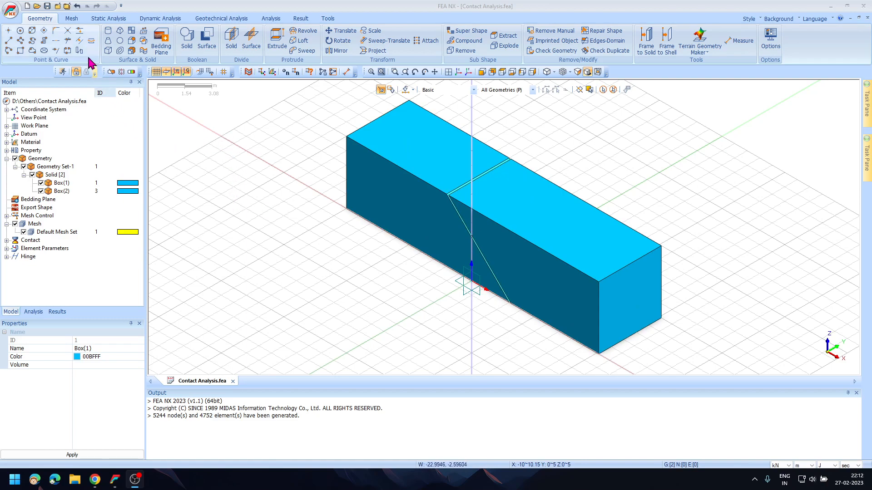
Generate a 3D solid mesh on both boxes with element size 0.5 using the Hybrid Mesher
{"action": "left_click", "coordinate": [73, 19]}
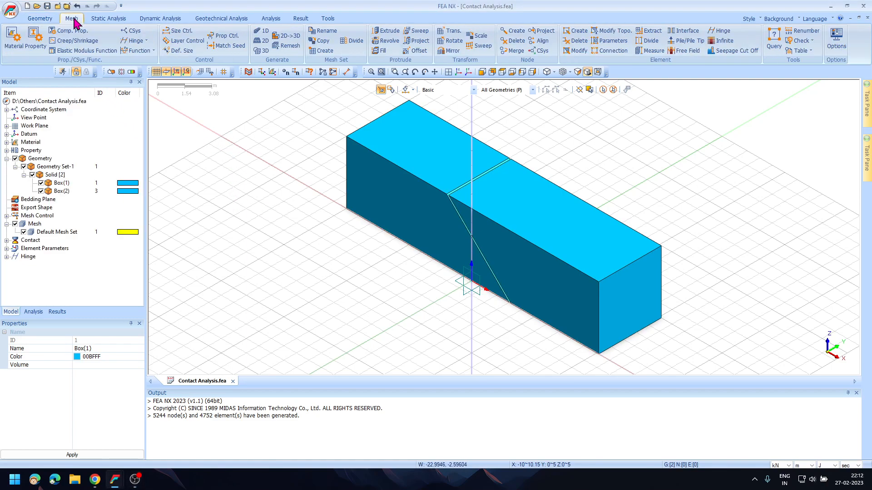
{"action": "left_click", "coordinate": [257, 51]}
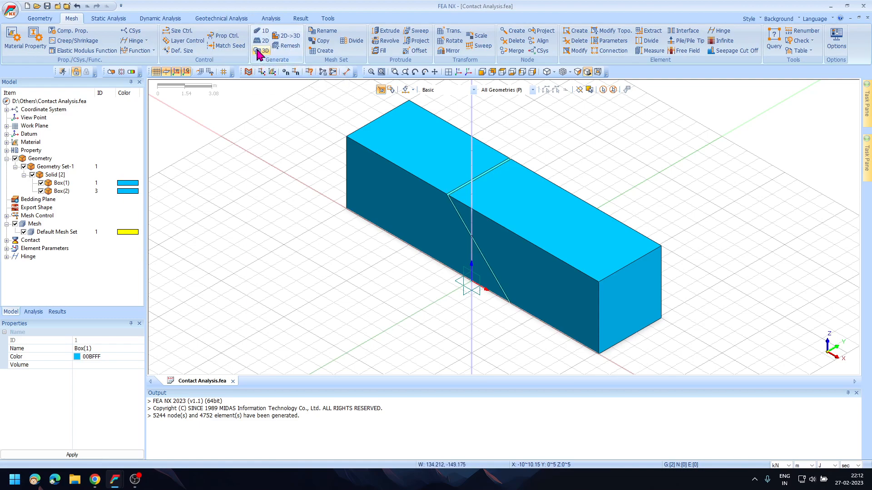
{"action": "left_click_drag", "start_coordinate": [40, 85], "coordinate": [76, 87]}
{"action": "left_click", "coordinate": [407, 161]}
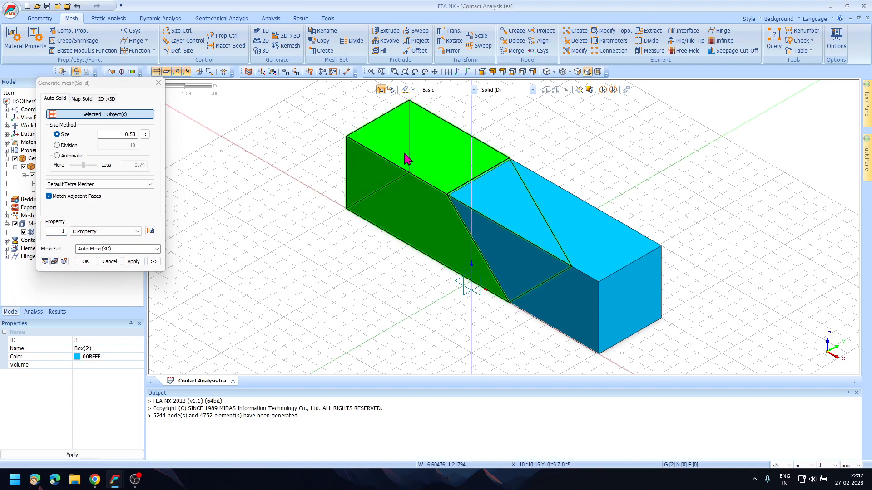
{"action": "left_click", "coordinate": [604, 255]}
{"action": "left_click_drag", "start_coordinate": [104, 134], "coordinate": [143, 134]}
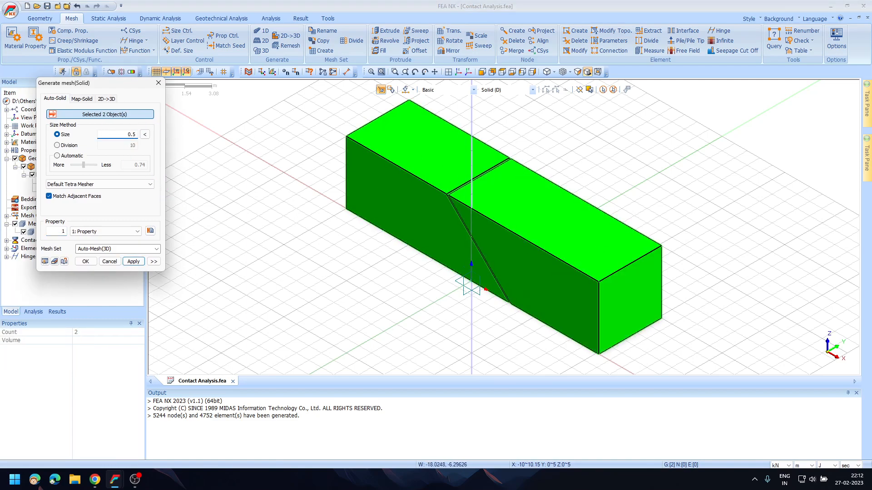
{"action": "type", "text": "0.5"}
{"action": "left_click", "coordinate": [79, 184]}
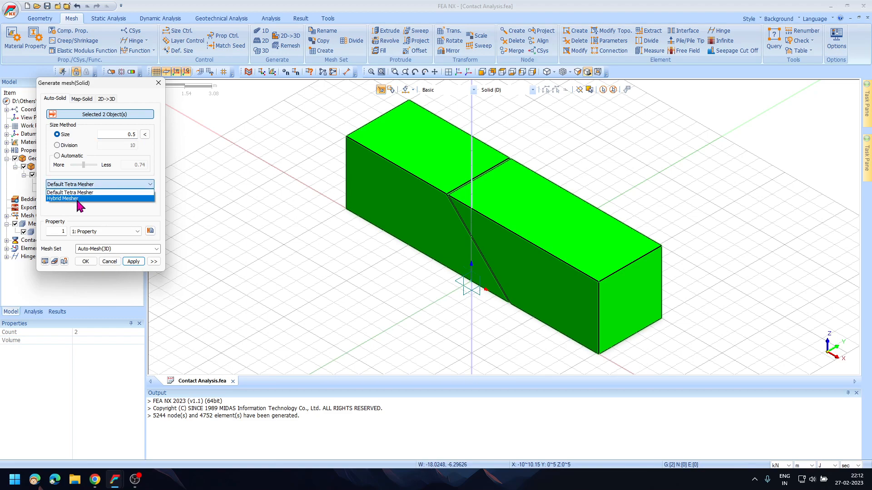
{"action": "left_click", "coordinate": [79, 199]}
{"action": "left_click", "coordinate": [85, 259]}
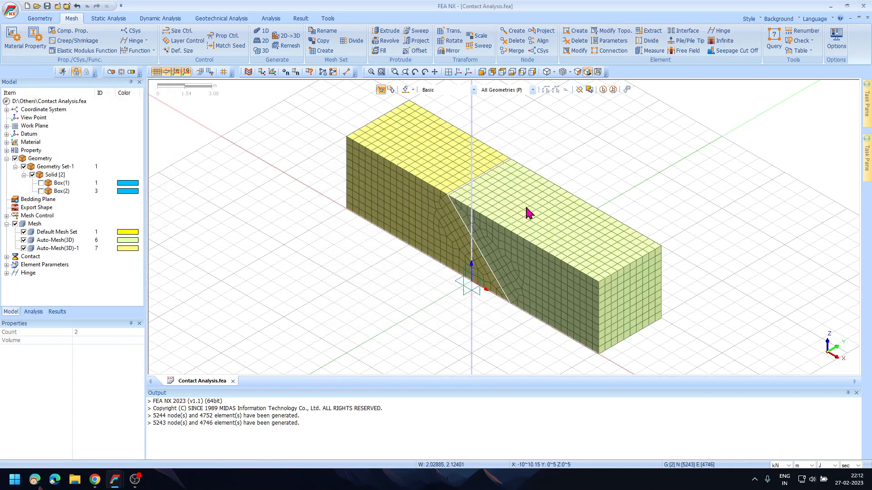
Set up a fixed-condition node constraint named Fixed in a boundary set called Fixed Set
{"action": "left_click", "coordinate": [487, 72]}
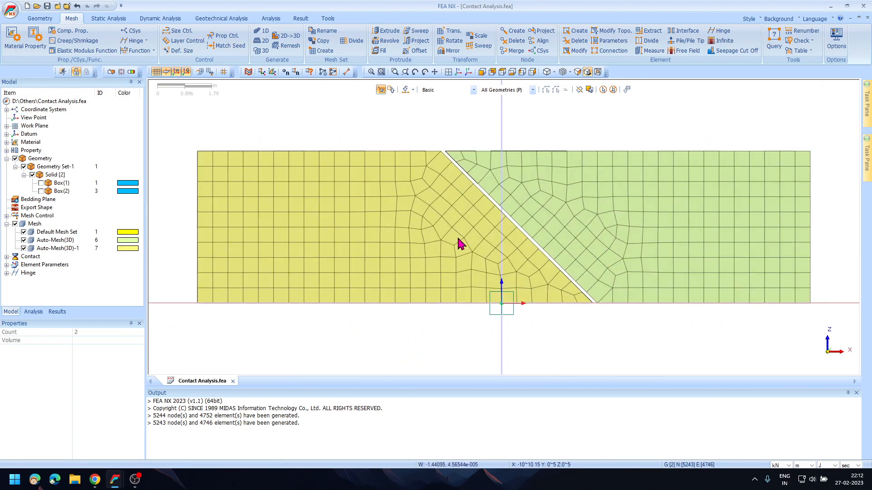
{"action": "left_click", "coordinate": [109, 19]}
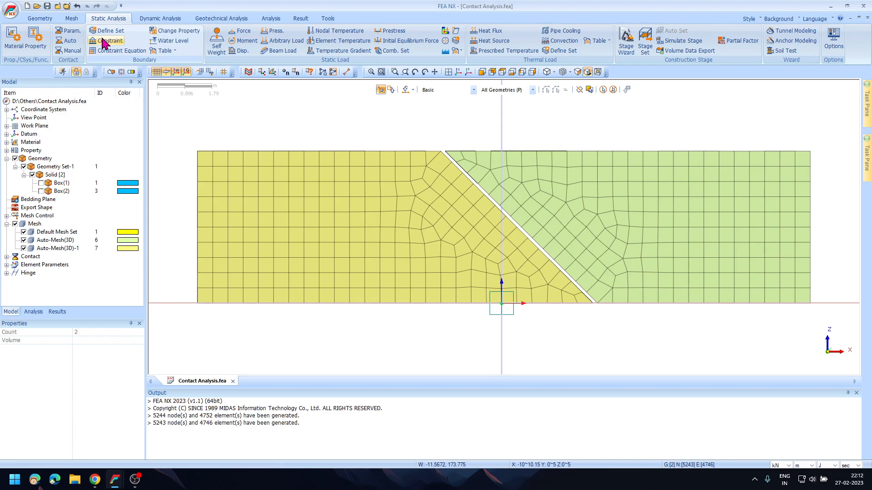
{"action": "left_click", "coordinate": [104, 42]}
{"action": "left_click_drag", "start_coordinate": [65, 89], "coordinate": [105, 70]}
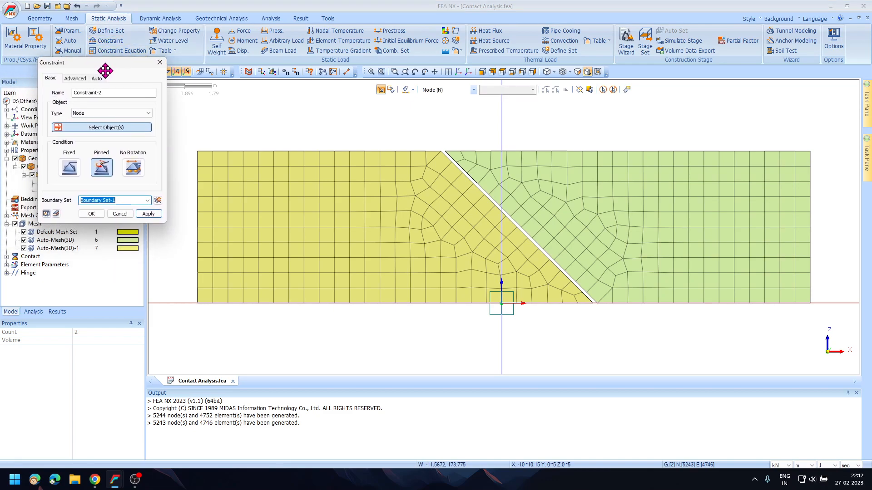
{"action": "left_click", "coordinate": [69, 168]}
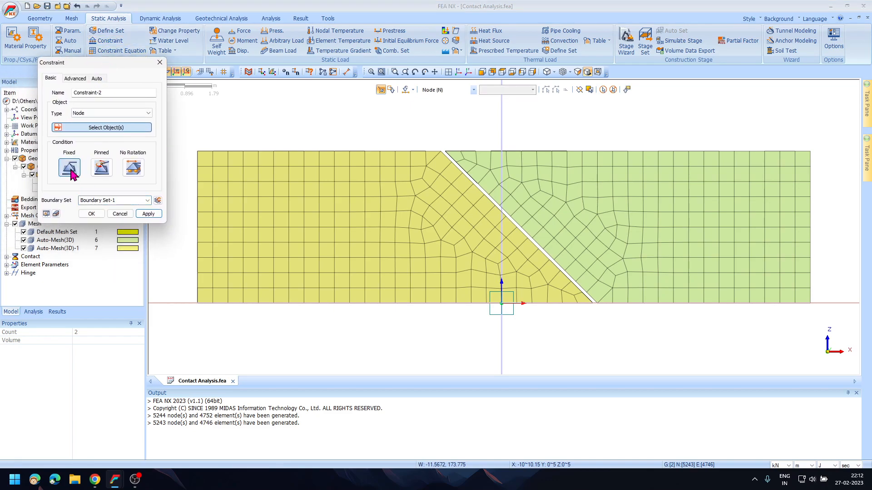
{"action": "left_click_drag", "start_coordinate": [107, 92], "coordinate": [59, 94]}
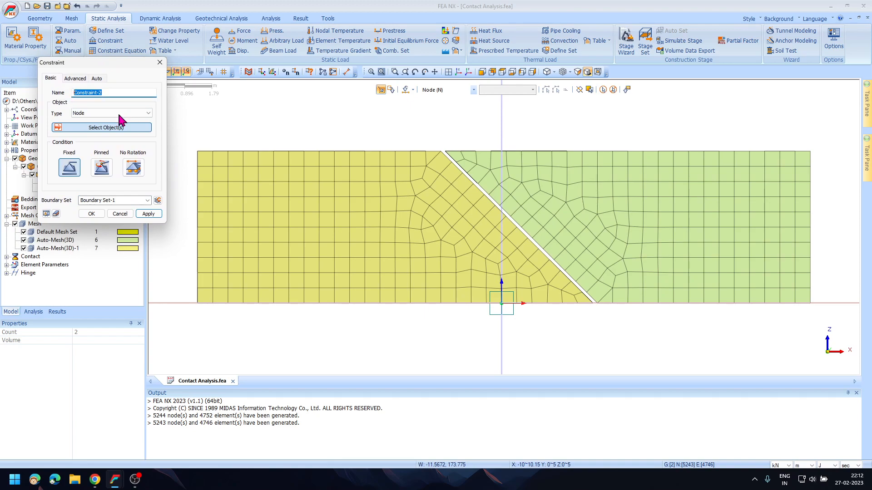
{"action": "type", "text": "Fix"}
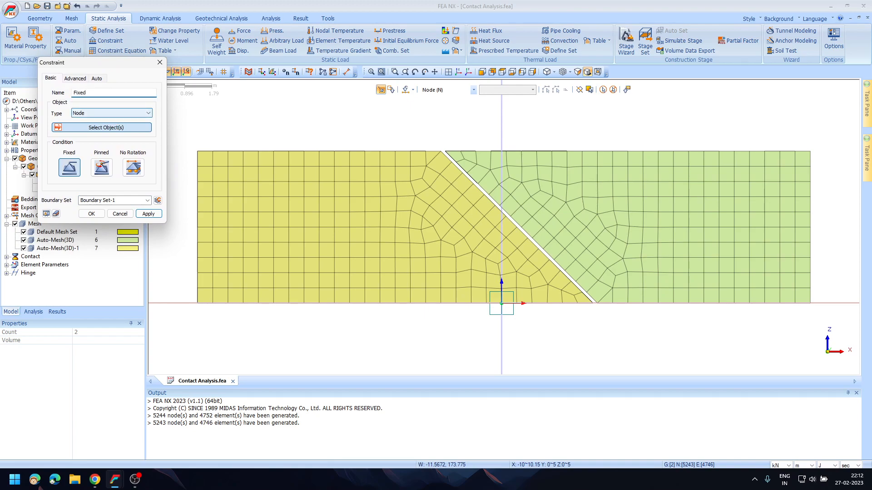
{"action": "type", "text": "ed"}
{"action": "left_click", "coordinate": [117, 200]}
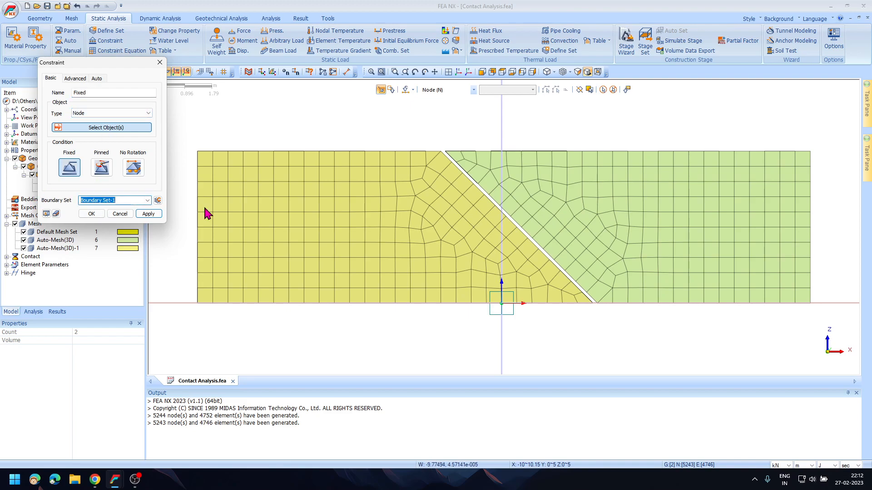
{"action": "type", "text": "Fixed Set"}
Apply the fixed constraint to all nodes on the two outer end faces of the meshed blocks
{"action": "scroll", "coordinate": [417, 177], "scroll_direction": "down", "scroll_amount": 2}
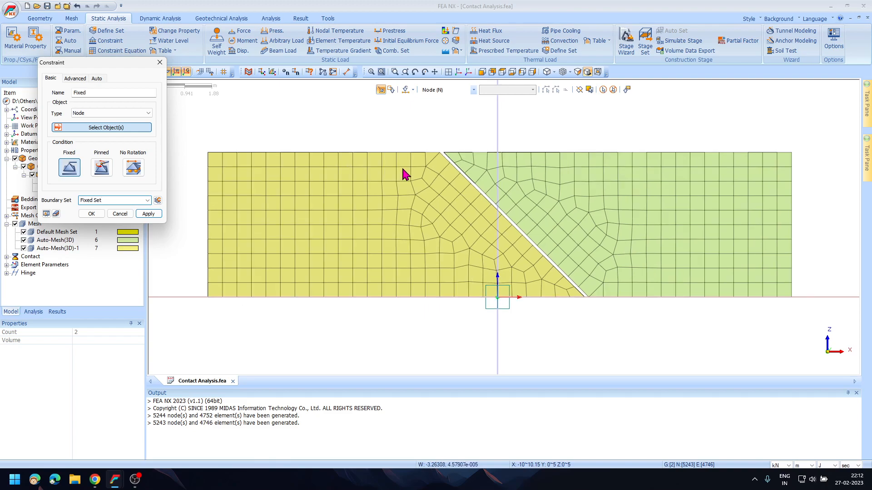
{"action": "left_click", "coordinate": [195, 147]}
{"action": "left_click_drag", "start_coordinate": [191, 142], "coordinate": [223, 312]}
{"action": "left_click_drag", "start_coordinate": [764, 140], "coordinate": [813, 328]}
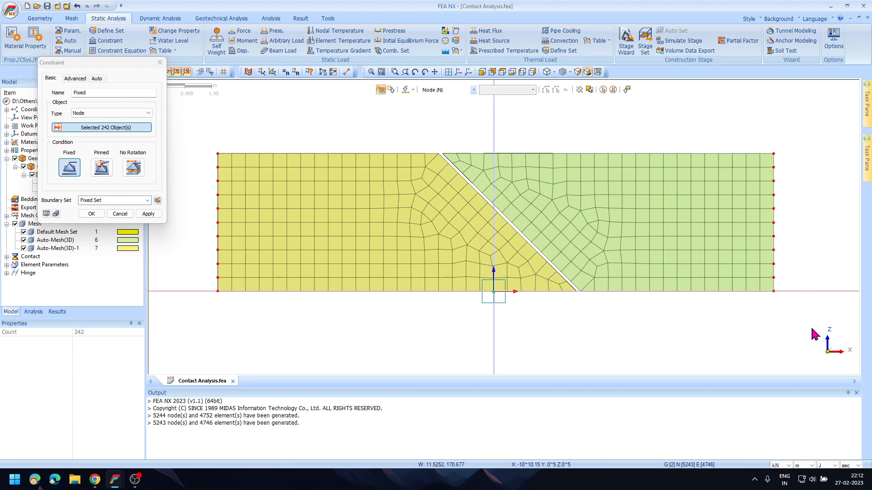
{"action": "left_click", "coordinate": [92, 214]}
{"action": "scroll", "coordinate": [654, 232], "scroll_direction": "down", "scroll_amount": 2}
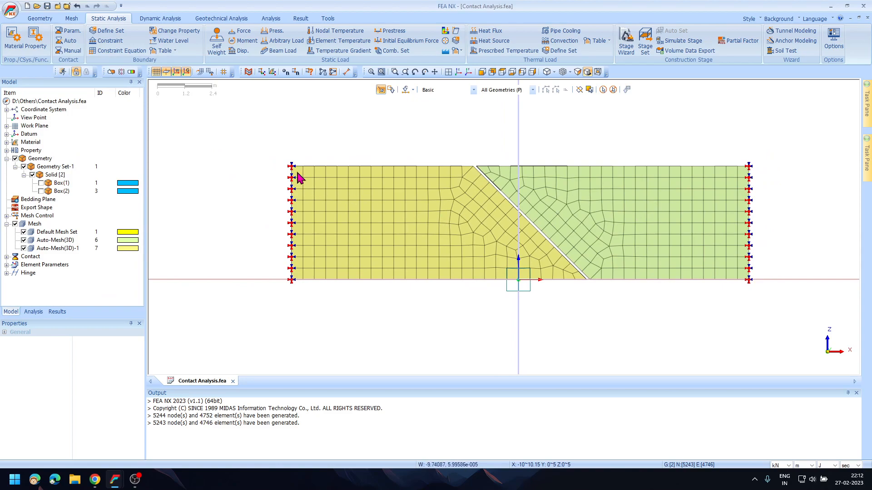
Add a gravity load with Gz -1 in a load set named Self Weight
{"action": "left_click", "coordinate": [217, 45]}
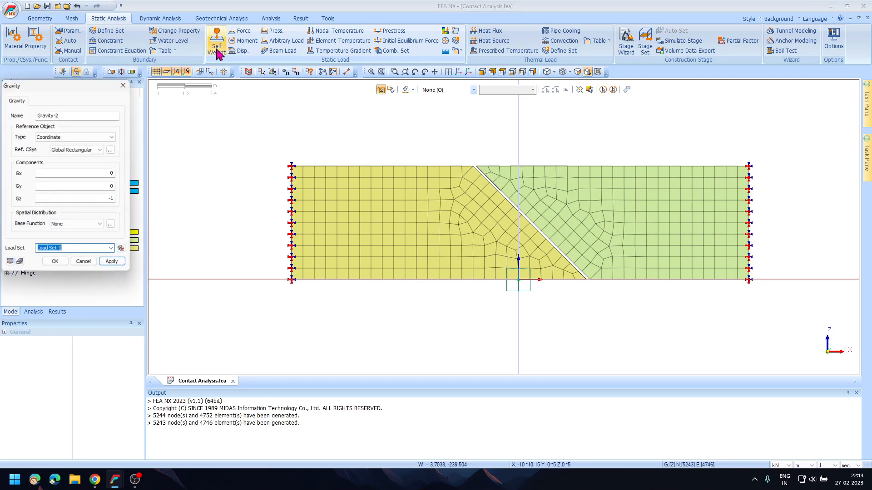
{"action": "left_click_drag", "start_coordinate": [74, 89], "coordinate": [227, 121]}
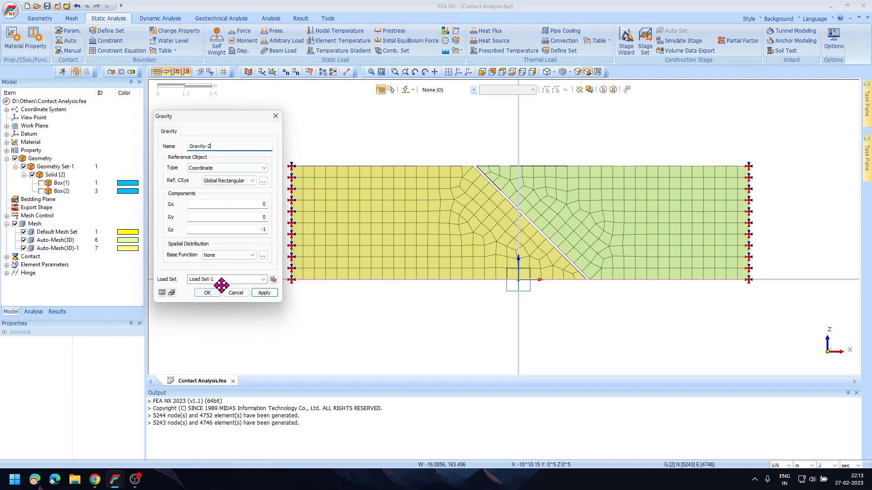
{"action": "type", "text": "Self Weight"}
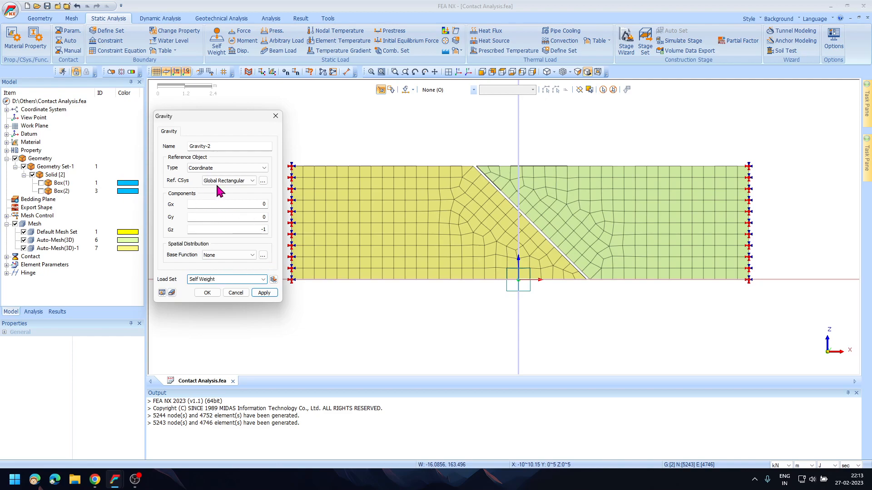
{"action": "left_click", "coordinate": [207, 293]}
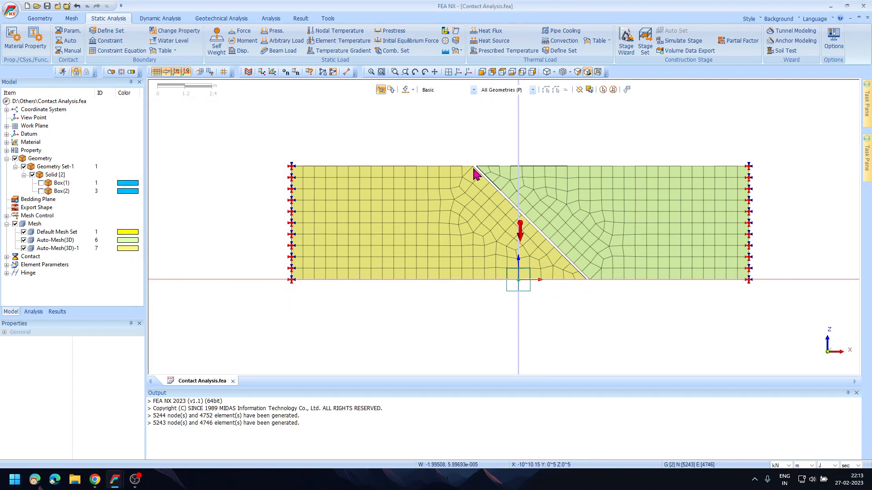
Apply a -10 kN Z force to the yellow block's top-edge nodes beside the inclined gap, in a load set named Force
{"action": "left_click", "coordinate": [241, 31]}
{"action": "left_click_drag", "start_coordinate": [88, 85], "coordinate": [147, 97]}
{"action": "scroll", "coordinate": [467, 129], "scroll_direction": "up", "scroll_amount": 1}
{"action": "scroll", "coordinate": [466, 128], "scroll_direction": "up", "scroll_amount": 4}
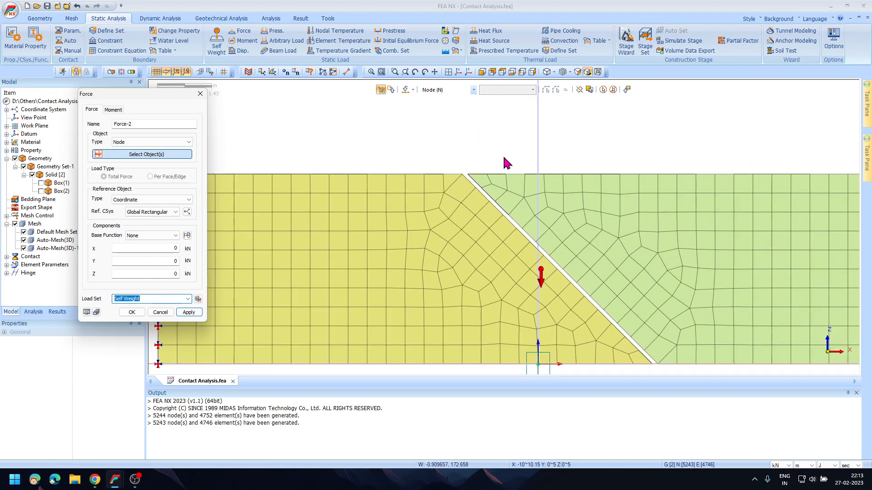
{"action": "left_click_drag", "start_coordinate": [440, 163], "coordinate": [465, 189]}
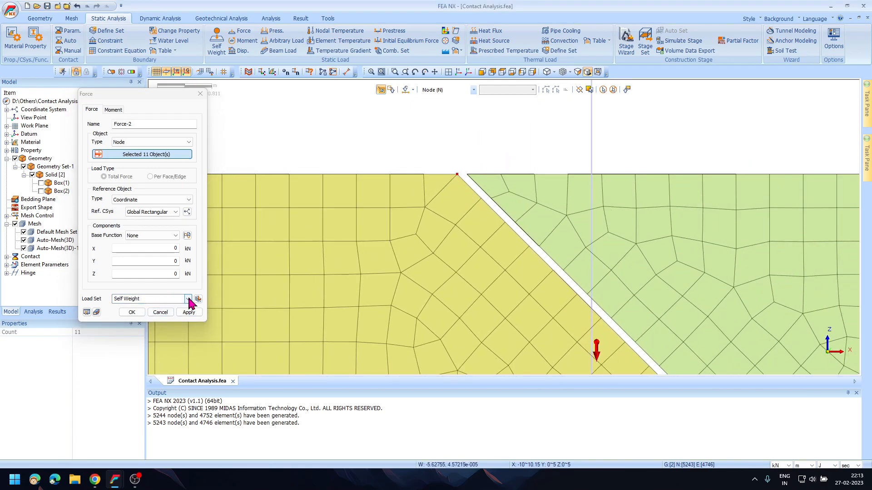
{"action": "left_click", "coordinate": [171, 300]}
{"action": "type", "text": "Force"}
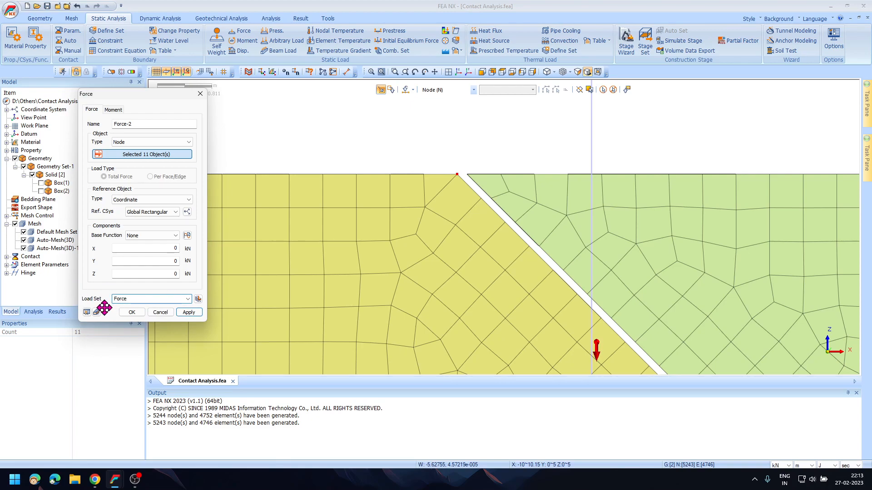
{"action": "left_click_drag", "start_coordinate": [146, 274], "coordinate": [191, 277]}
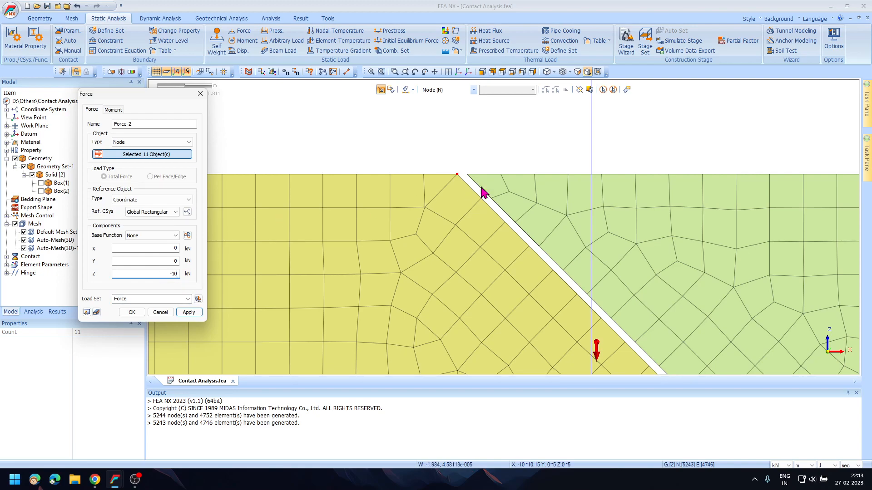
{"action": "scroll", "coordinate": [442, 176], "scroll_direction": "down", "scroll_amount": 2}
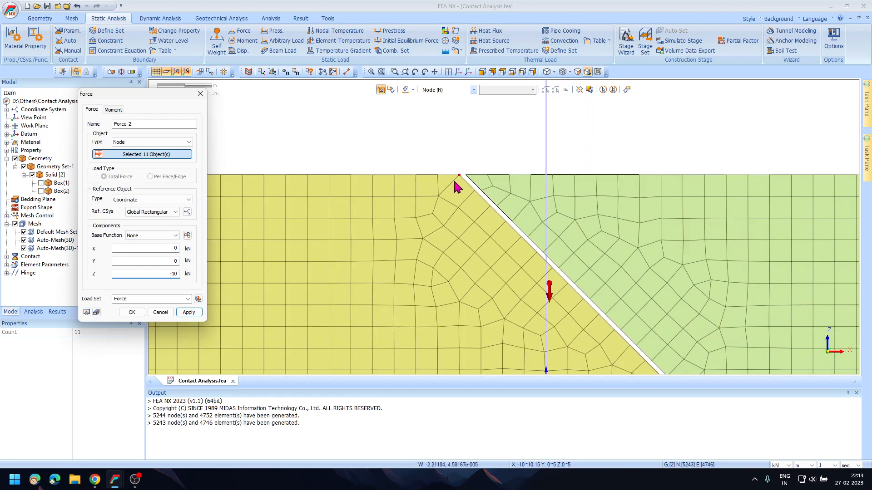
{"action": "left_click", "coordinate": [132, 312]}
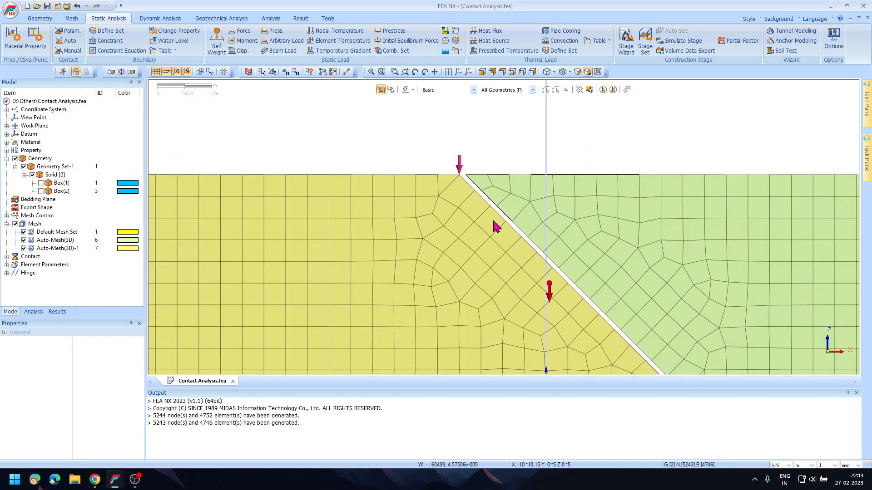
{"action": "scroll", "coordinate": [474, 210], "scroll_direction": "down", "scroll_amount": 2}
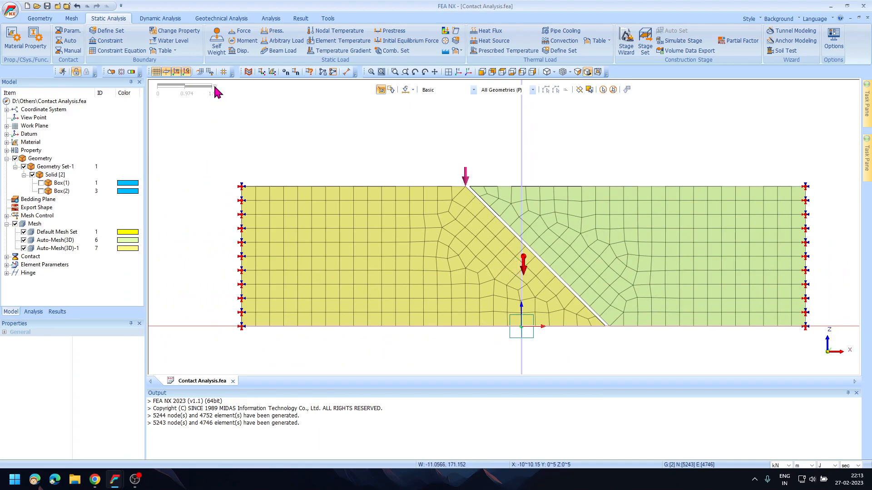
Create an analysis case titled Static with the Linear Static solution type
{"action": "left_click", "coordinate": [272, 19]}
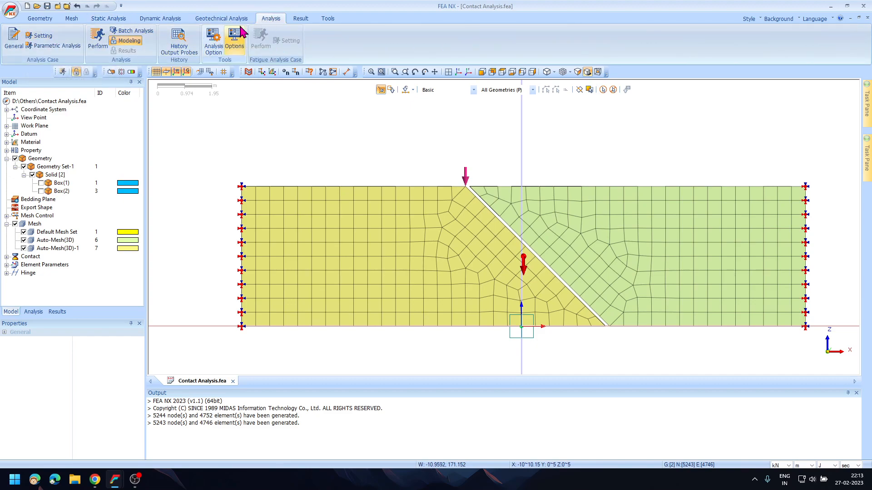
{"action": "left_click", "coordinate": [14, 39]}
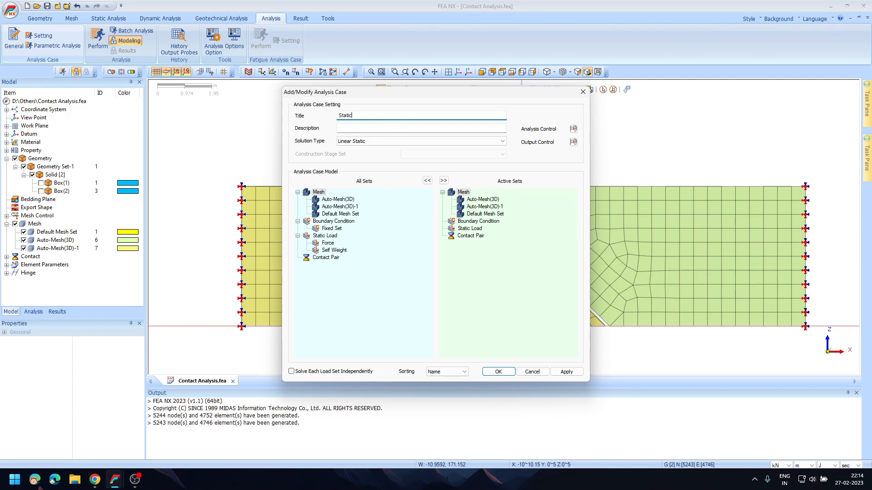
{"action": "left_click", "coordinate": [356, 141]}
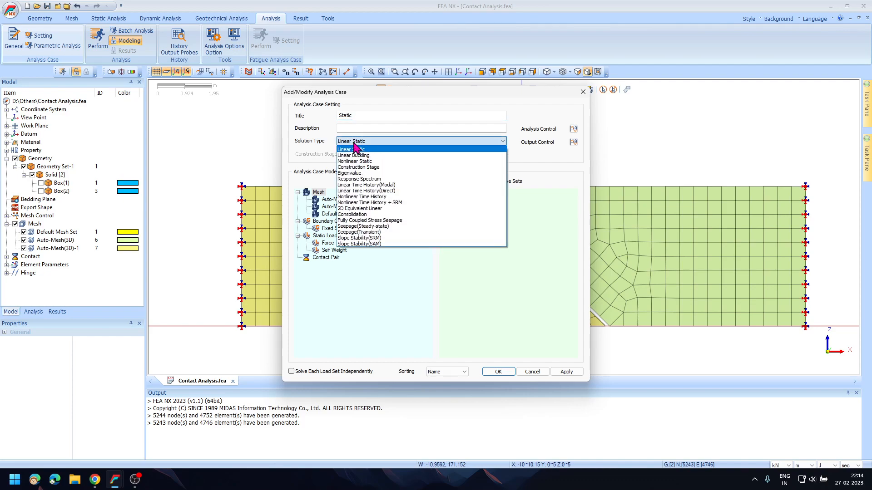
{"action": "left_click", "coordinate": [356, 141]}
Include all mesh sets, the Fixed Set boundary and the Force and Self Weight loads in the analysis case and save it
{"action": "left_click", "coordinate": [343, 200]}
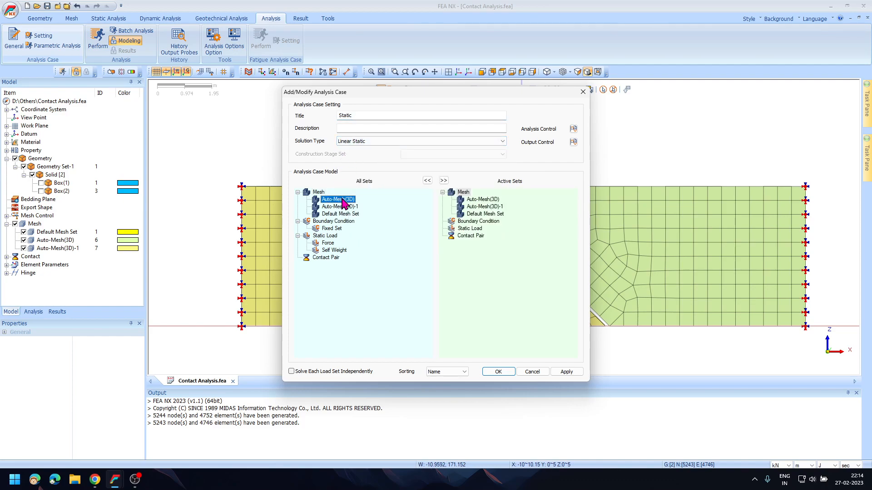
{"action": "left_click", "coordinate": [340, 213], "text": "shift"}
{"action": "left_click_drag", "start_coordinate": [340, 213], "coordinate": [535, 238]}
{"action": "left_click_drag", "start_coordinate": [328, 228], "coordinate": [510, 258]}
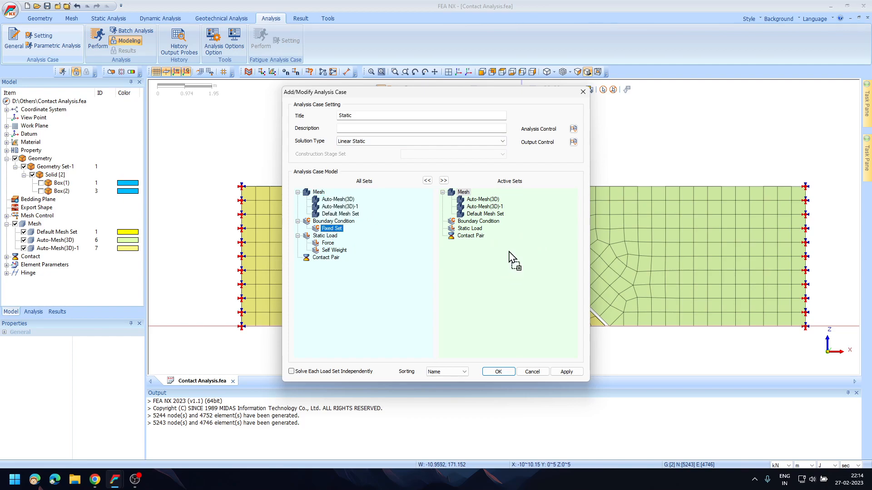
{"action": "left_click", "coordinate": [328, 244]}
{"action": "left_click", "coordinate": [333, 250], "text": "shift"}
{"action": "left_click_drag", "start_coordinate": [334, 250], "coordinate": [461, 268]}
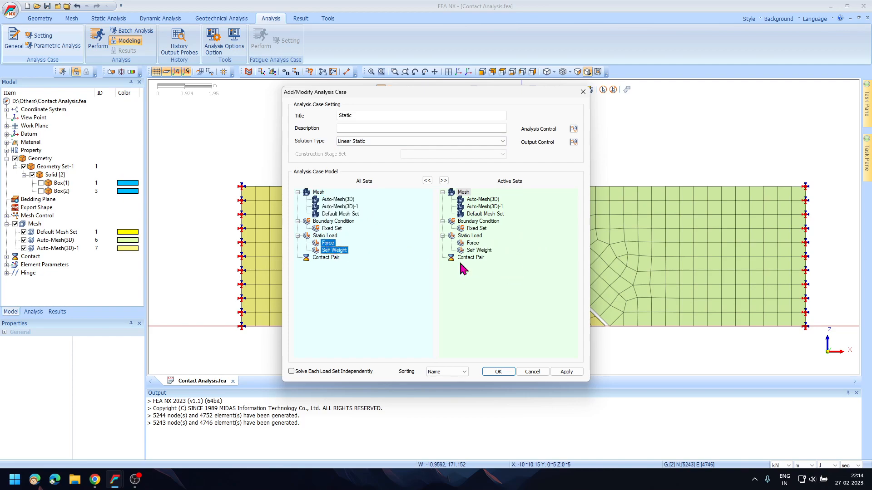
{"action": "left_click", "coordinate": [498, 372]}
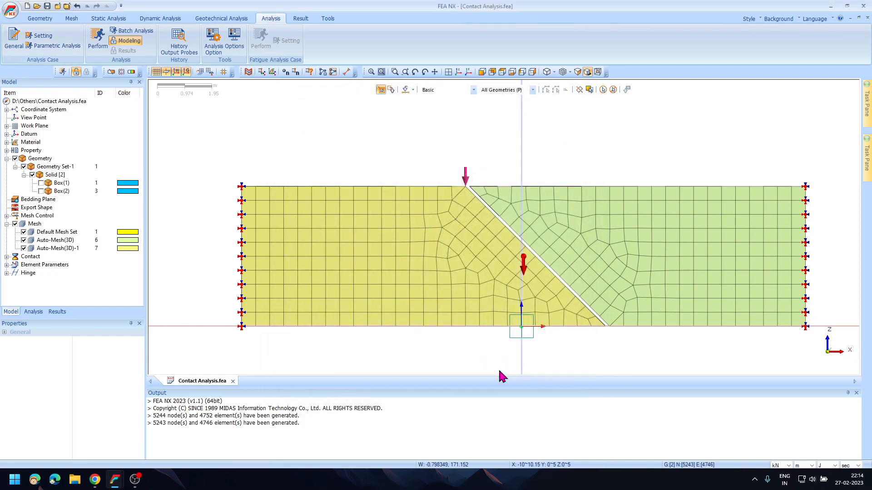
Run the Static analysis case
{"action": "left_click", "coordinate": [97, 37]}
{"action": "left_click", "coordinate": [494, 286]}
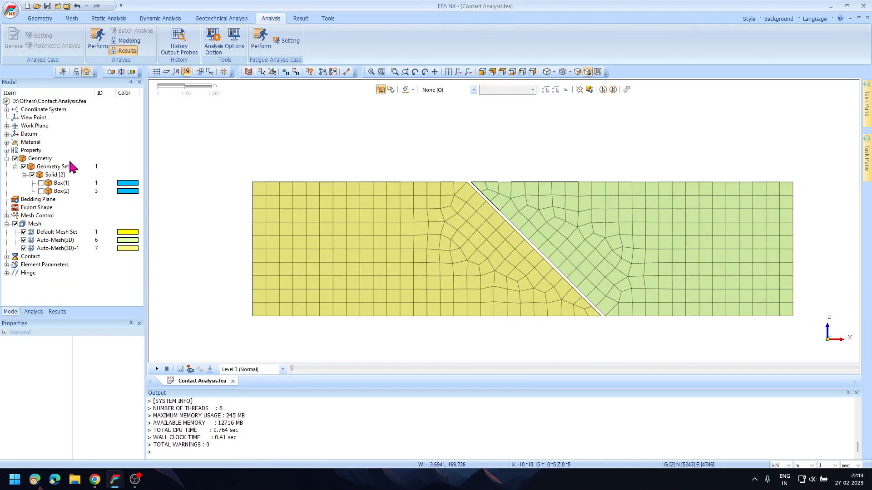
Display the total translation displacement contour of the Static case's linear static results
{"action": "left_click", "coordinate": [57, 312]}
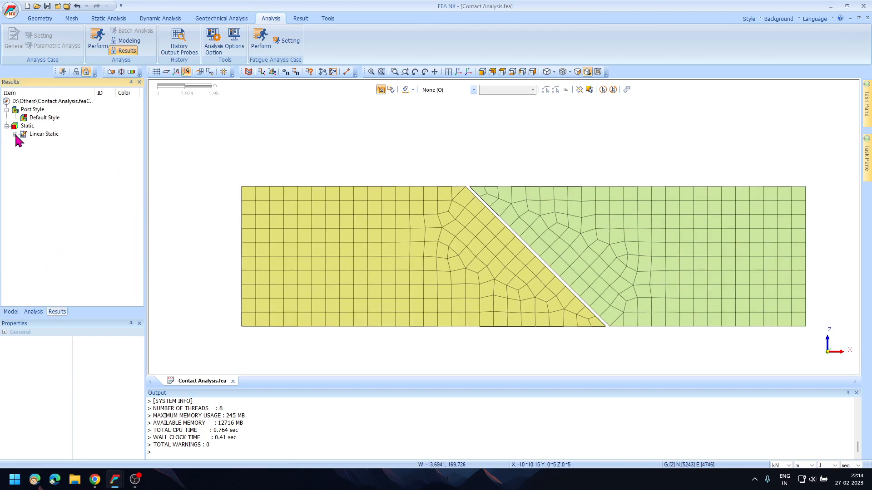
{"action": "left_click", "coordinate": [15, 135]}
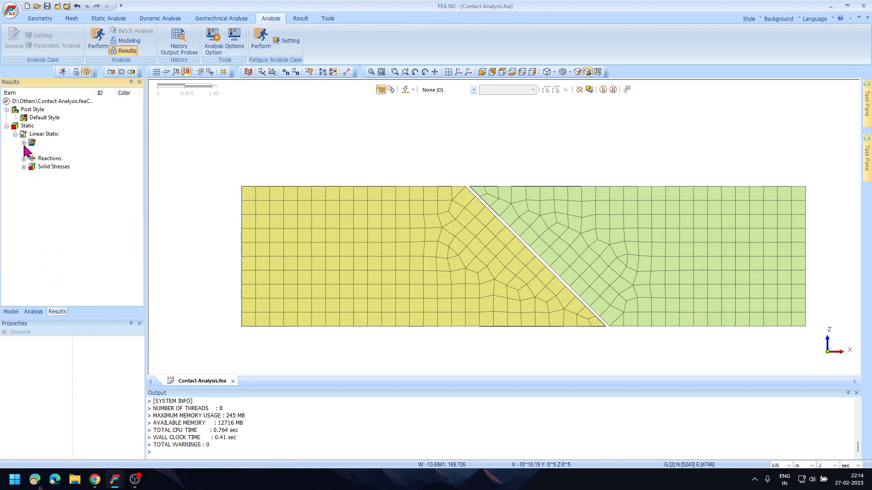
{"action": "left_click", "coordinate": [24, 143]}
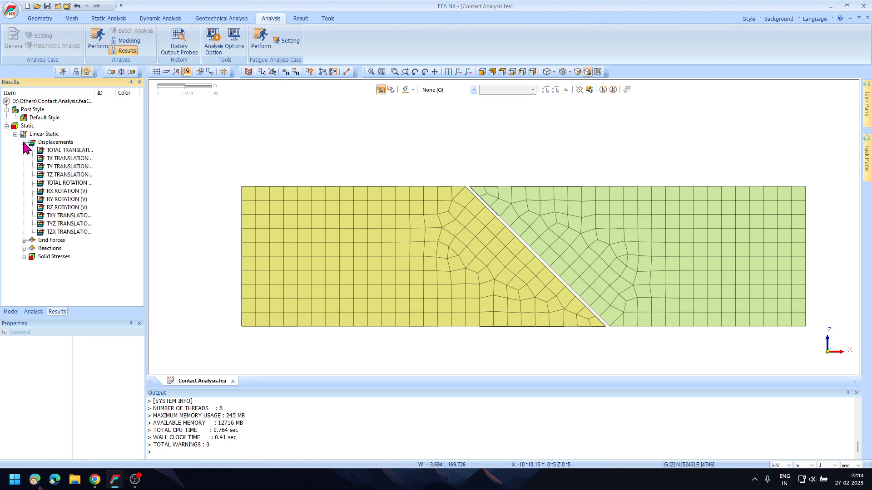
{"action": "left_click", "coordinate": [55, 152]}
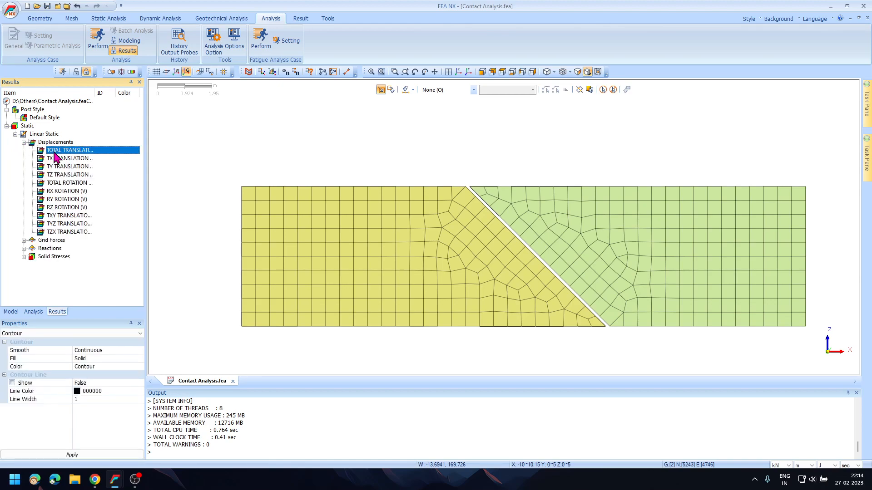
{"action": "double_click", "coordinate": [53, 151]}
{"action": "scroll", "coordinate": [407, 204], "scroll_direction": "down", "scroll_amount": 4}
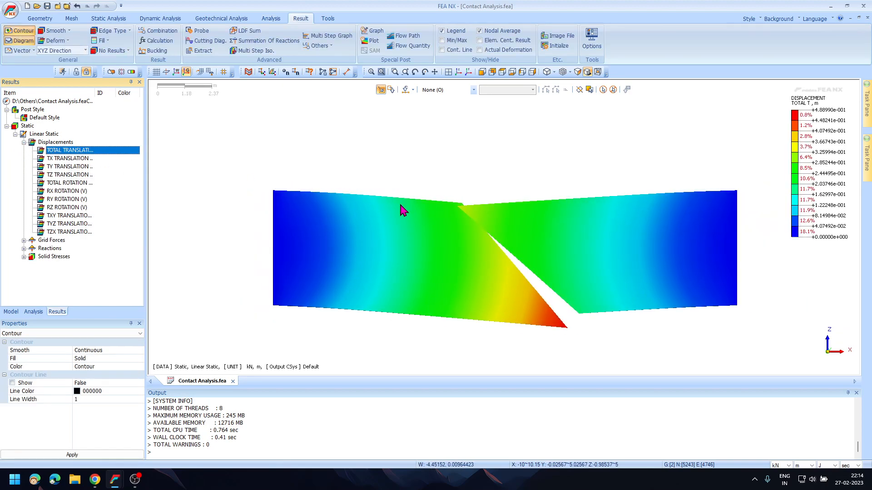
{"action": "scroll", "coordinate": [400, 205], "scroll_direction": "down", "scroll_amount": 1}
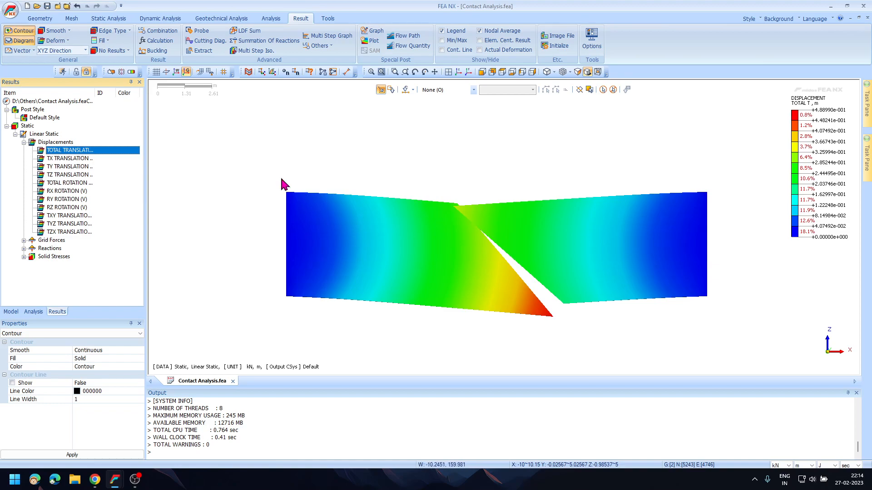
Return to modeling mode and start an automatic contact pair named Contact with the Welded contact type
{"action": "left_click", "coordinate": [77, 73]}
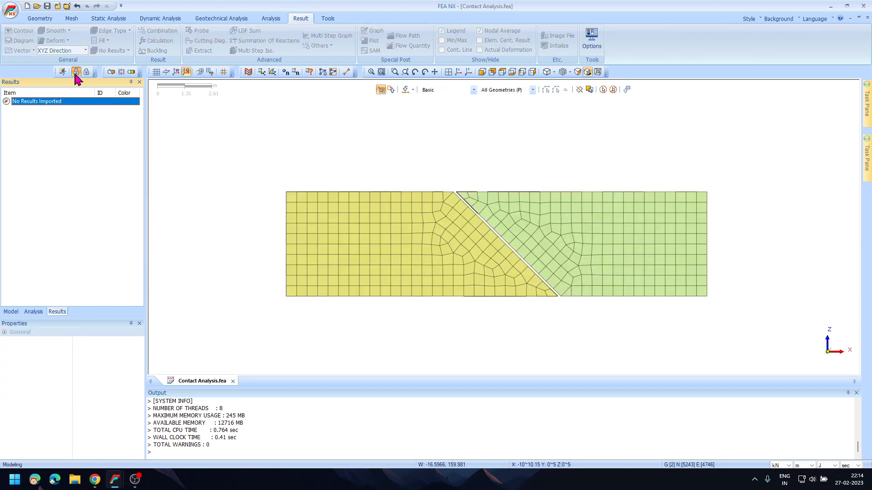
{"action": "left_click", "coordinate": [10, 312]}
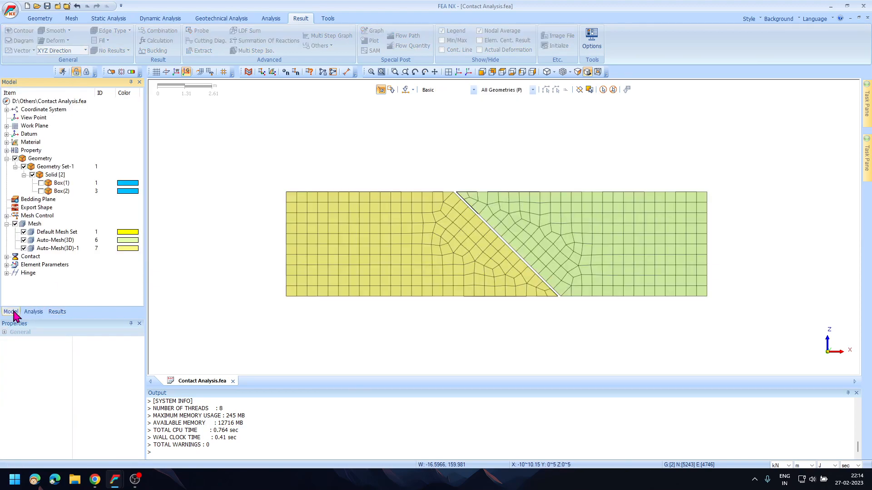
{"action": "left_click", "coordinate": [98, 20]}
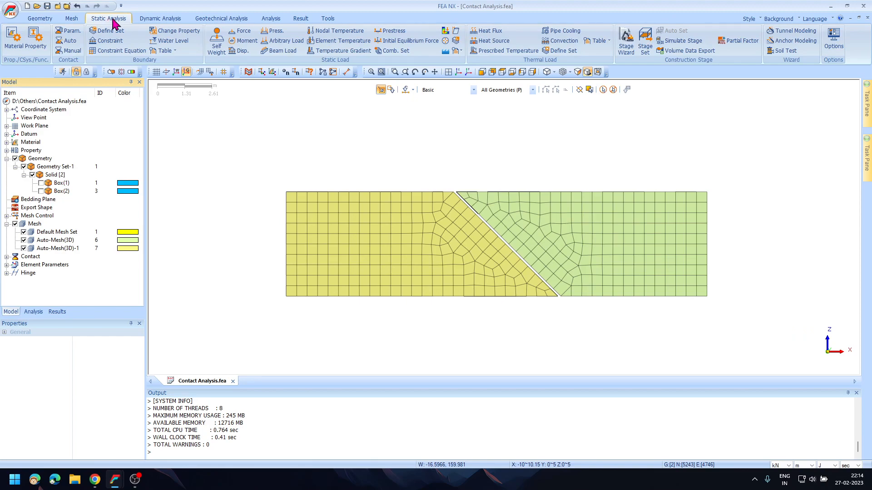
{"action": "left_click", "coordinate": [71, 41]}
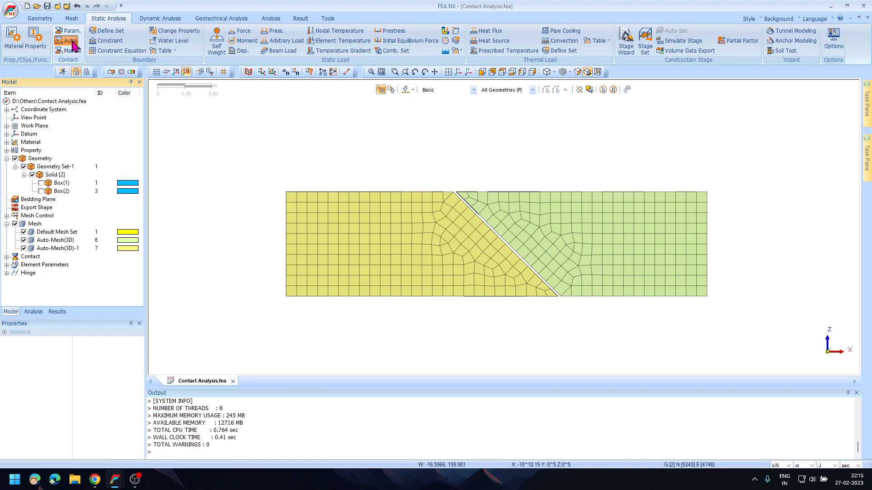
{"action": "left_click_drag", "start_coordinate": [98, 35], "coordinate": [206, 91]}
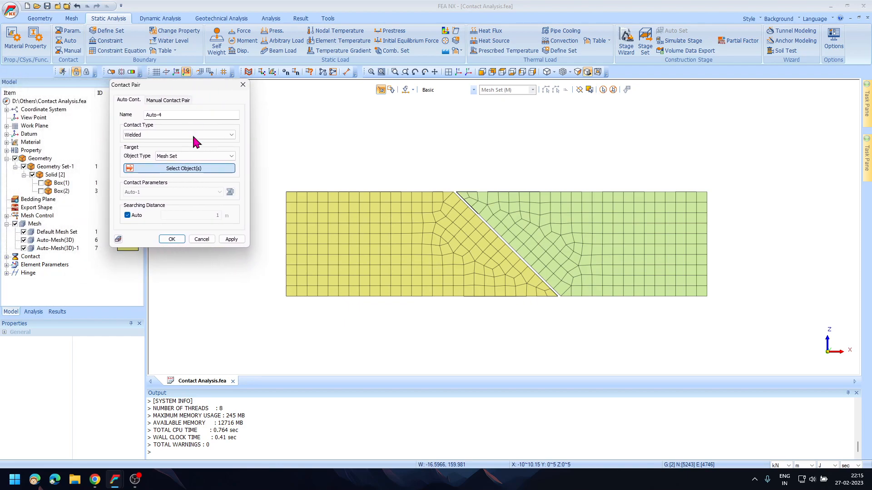
{"action": "left_click", "coordinate": [160, 134]}
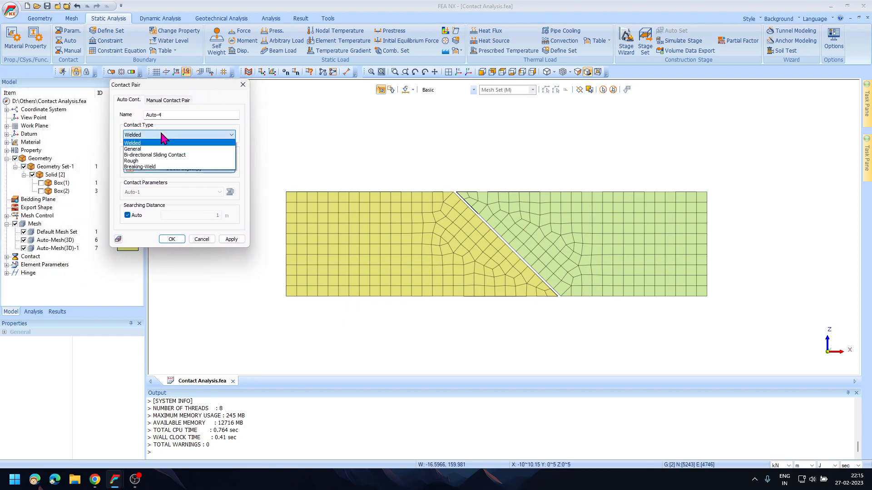
{"action": "left_click", "coordinate": [147, 143]}
{"action": "left_click_drag", "start_coordinate": [167, 115], "coordinate": [146, 114]}
{"action": "type", "text": "Contact"}
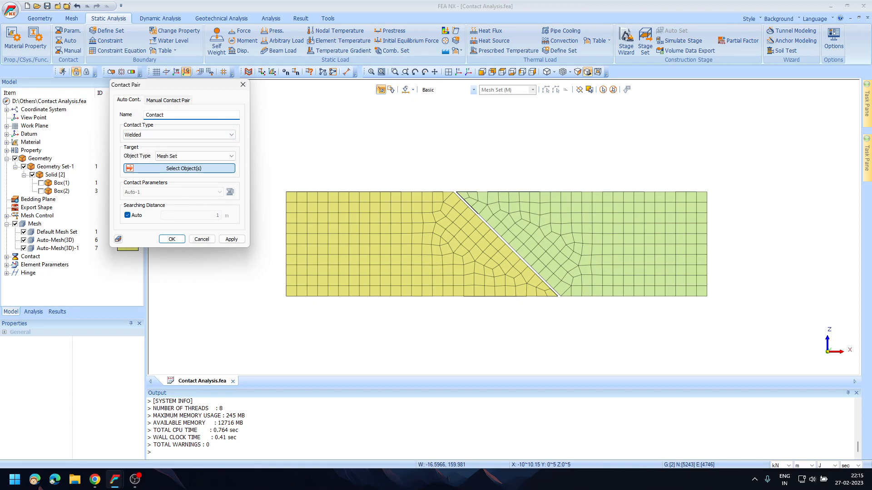
Target both block mesh sets with a manual searching distance of 0.2 m and create the contact pair
{"action": "left_click", "coordinate": [383, 234]}
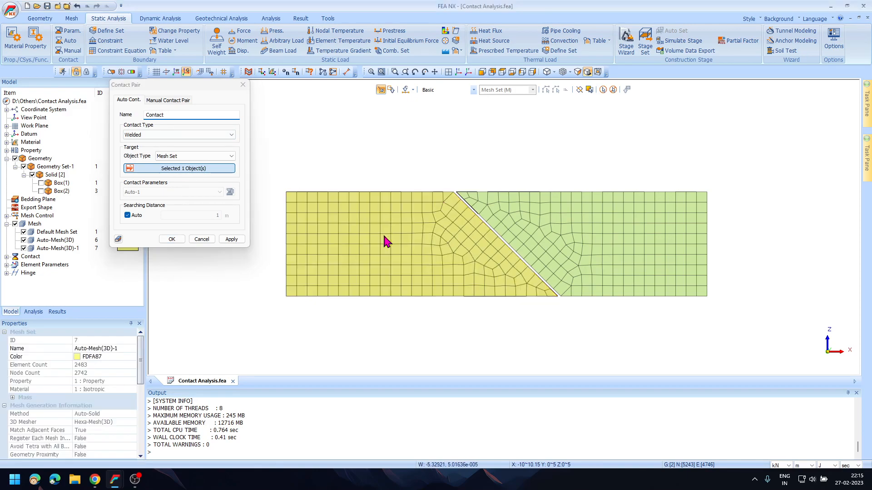
{"action": "left_click", "coordinate": [574, 233]}
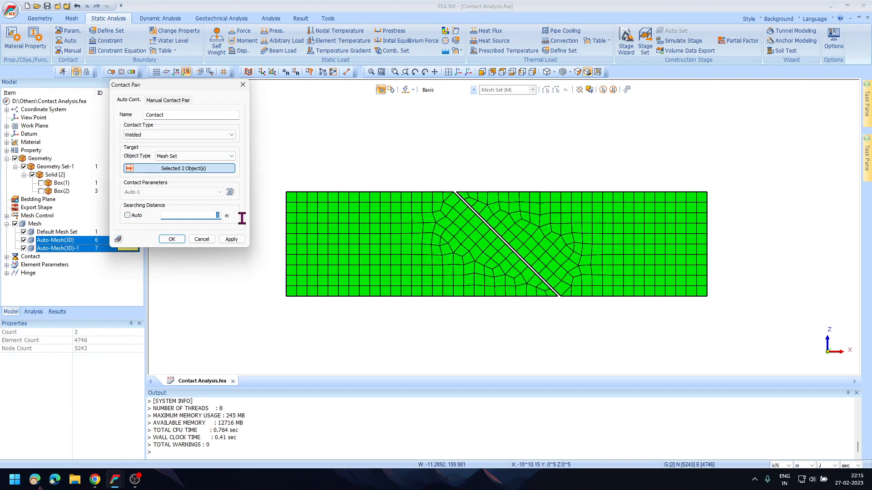
{"action": "scroll", "coordinate": [470, 170], "scroll_direction": "up", "scroll_amount": 3}
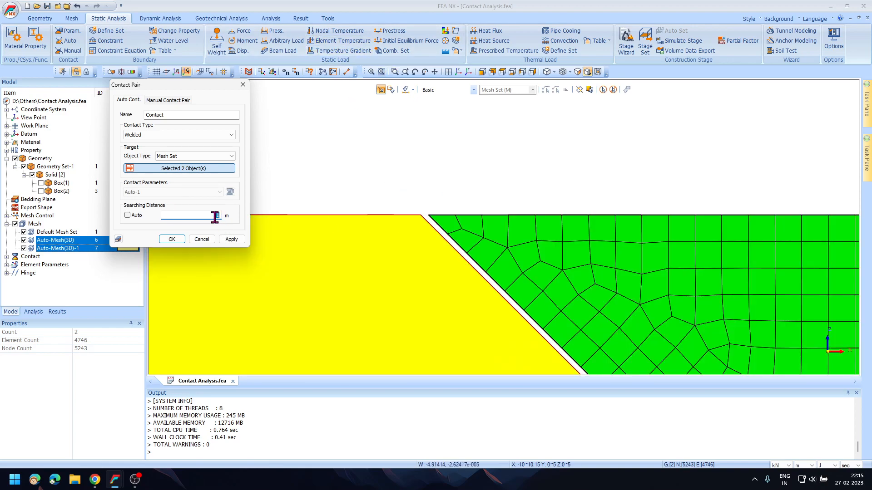
{"action": "type", "text": "0.2"}
{"action": "left_click", "coordinate": [171, 240]}
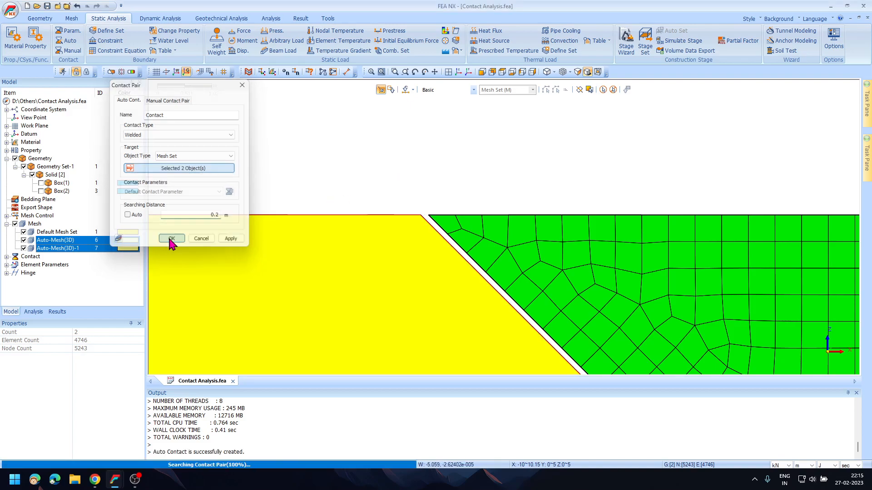
Show the Contact-1 pair in the model and examine the contact surfaces along the inclined gap
{"action": "scroll", "coordinate": [422, 192], "scroll_direction": "down", "scroll_amount": 1}
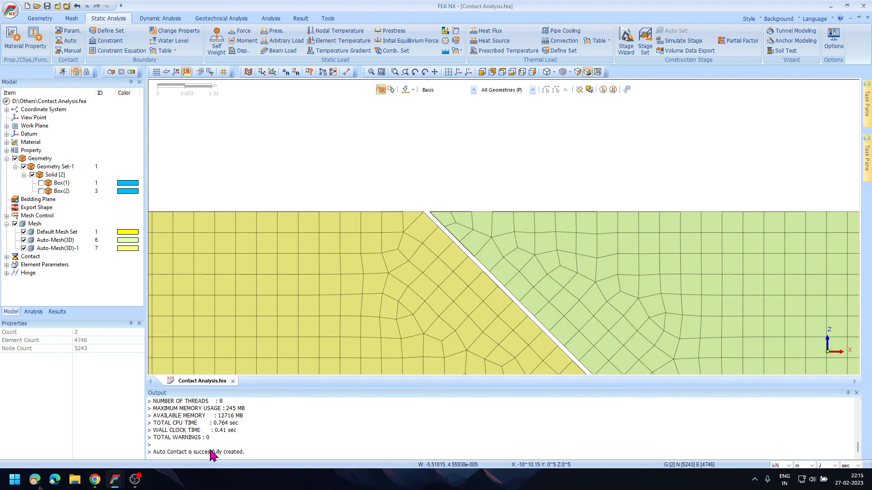
{"action": "scroll", "coordinate": [382, 165], "scroll_direction": "down", "scroll_amount": 2}
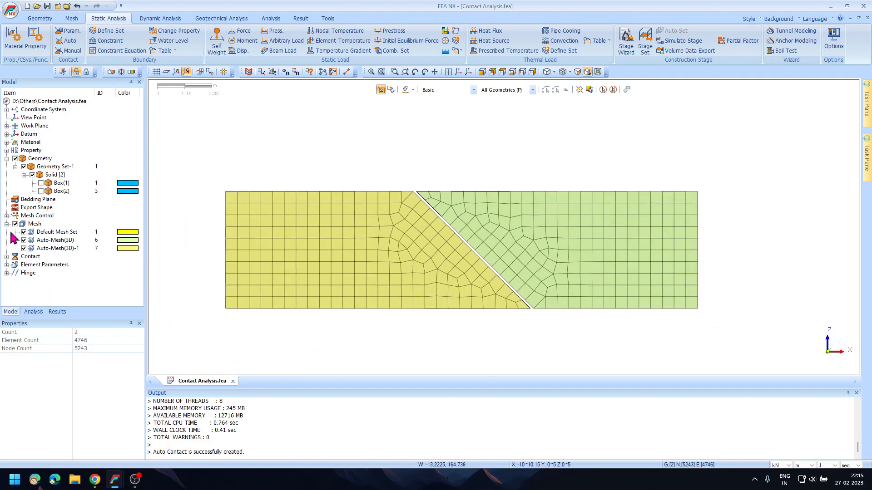
{"action": "left_click", "coordinate": [6, 257]}
{"action": "left_click", "coordinate": [15, 273]}
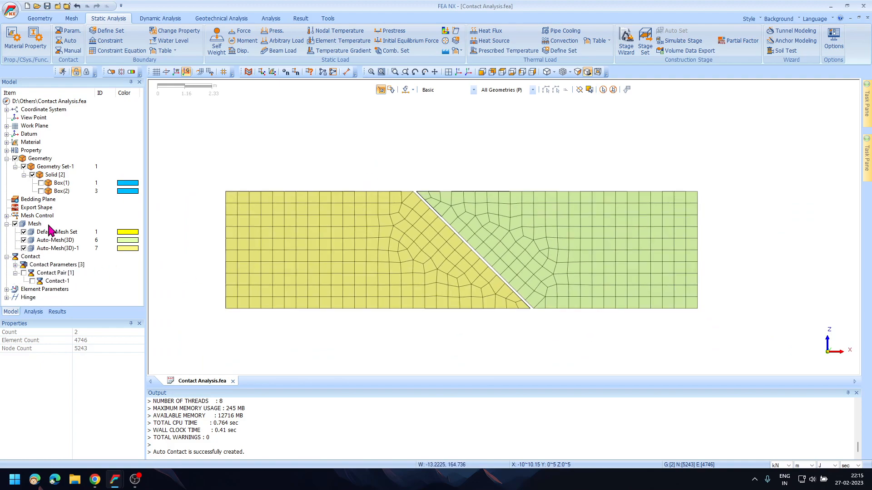
{"action": "left_click", "coordinate": [32, 282]}
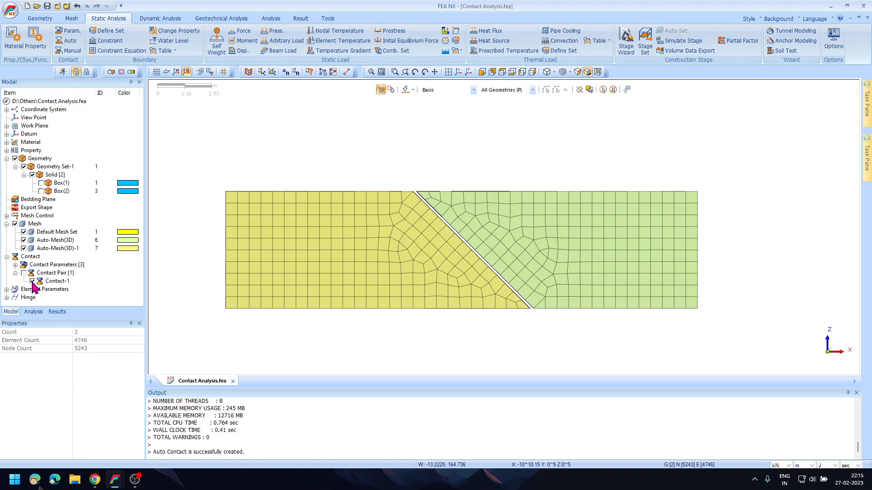
{"action": "middle_click_drag", "start_coordinate": [473, 209], "coordinate": [465, 168]}
{"action": "scroll", "coordinate": [458, 208], "scroll_direction": "up", "scroll_amount": 3}
{"action": "scroll", "coordinate": [452, 224], "scroll_direction": "up", "scroll_amount": 1}
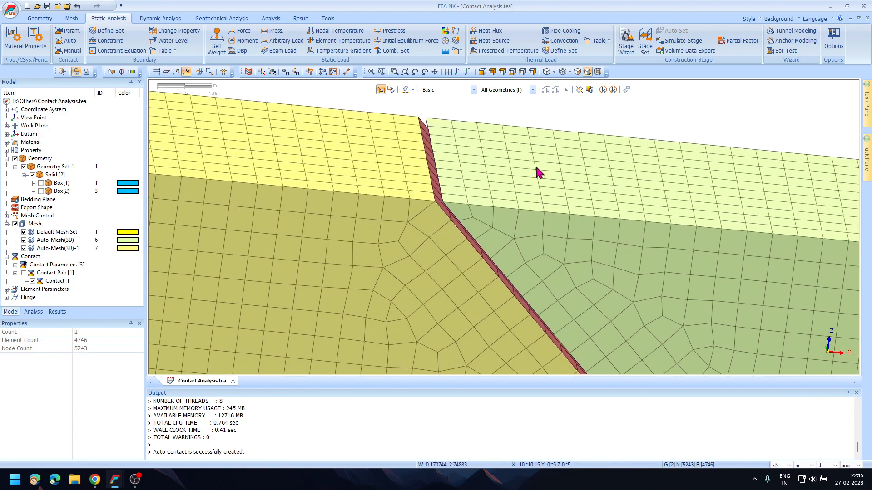
{"action": "middle_click_drag", "start_coordinate": [629, 174], "coordinate": [683, 159]}
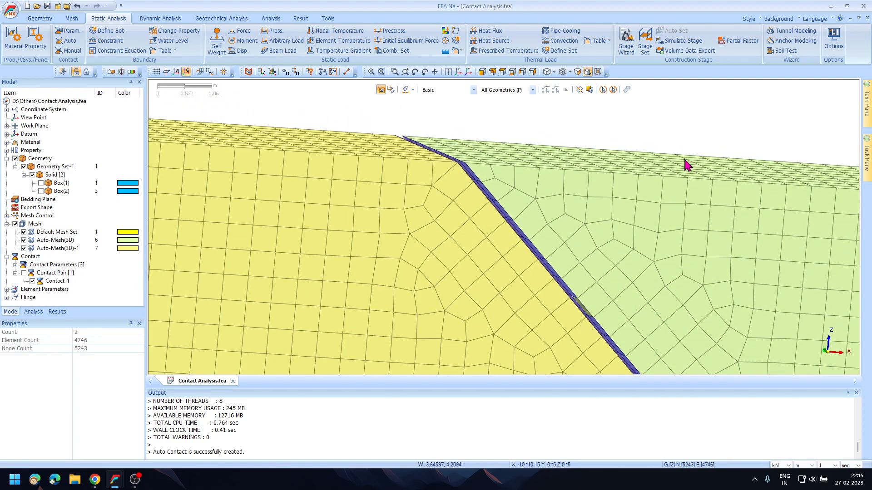
Hide the Auto-Mesh(3D) mesh set and examine the contact surface on the yellow block's inclined face
{"action": "left_click", "coordinate": [24, 241]}
{"action": "middle_click_drag", "start_coordinate": [522, 218], "coordinate": [536, 205]}
{"action": "scroll", "coordinate": [536, 205], "scroll_direction": "down", "scroll_amount": 3}
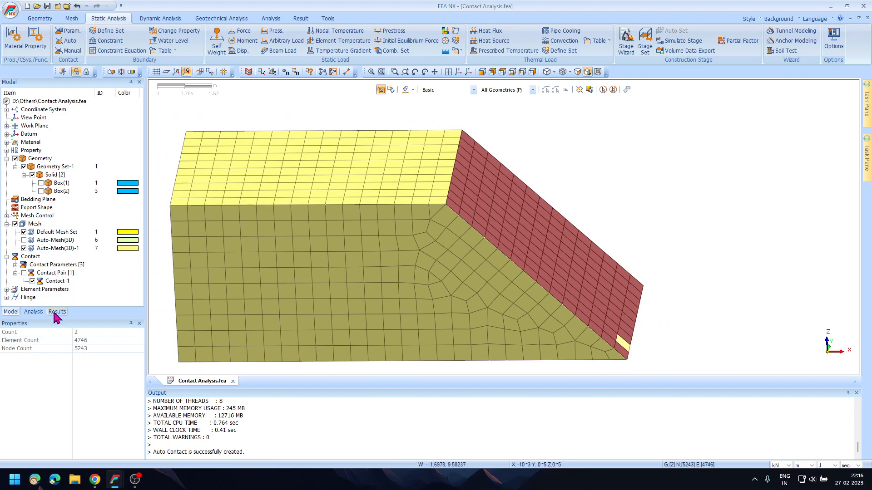
Create an analysis case titled Contact Analysis with the Linear Static solution type
{"action": "left_click", "coordinate": [37, 315]}
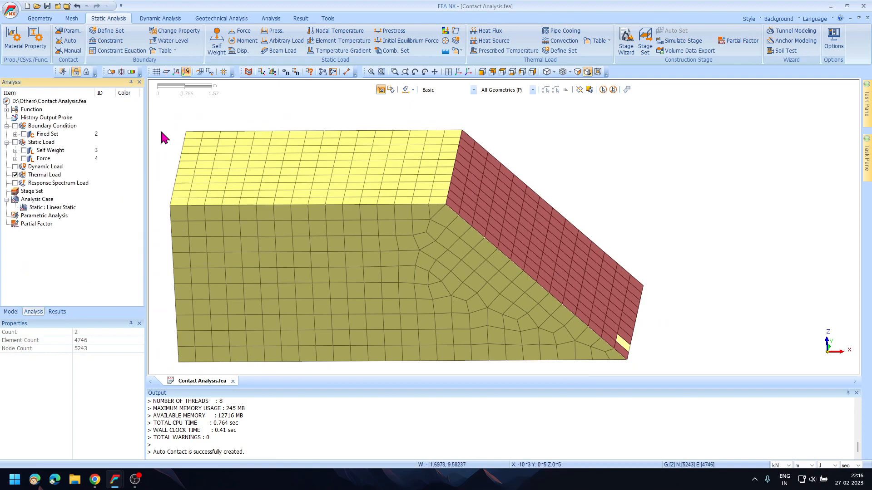
{"action": "left_click", "coordinate": [271, 18]}
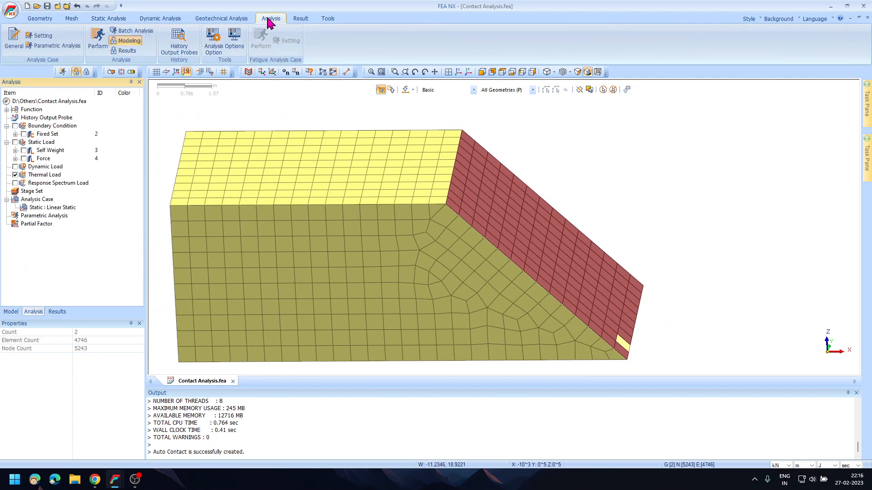
{"action": "left_click", "coordinate": [17, 39]}
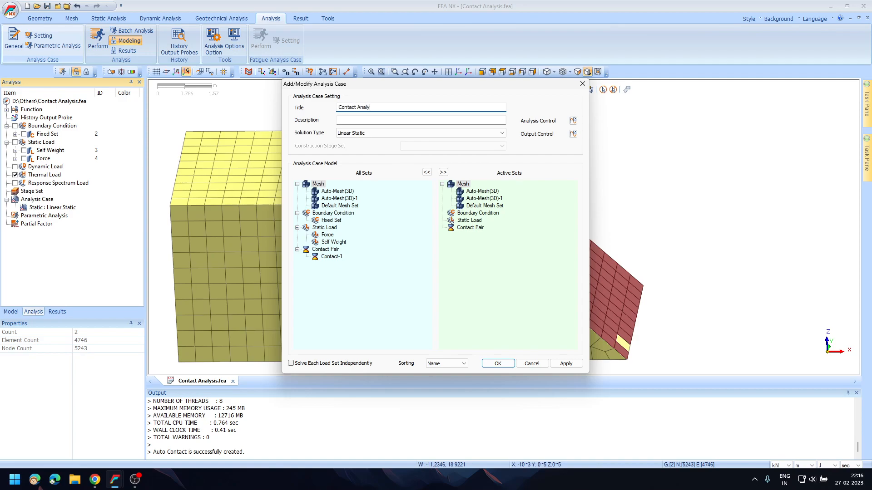
{"action": "left_click", "coordinate": [361, 133]}
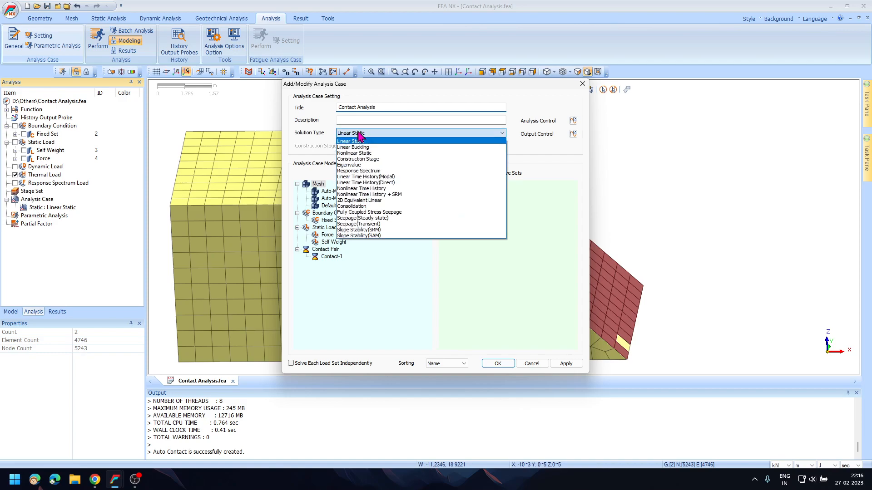
{"action": "left_click", "coordinate": [361, 133]}
Include the Fixed Set boundary, the Force and Self Weight loads and the Contact-1 pair in the case and save it
{"action": "left_click_drag", "start_coordinate": [331, 221], "coordinate": [479, 255]}
{"action": "left_click", "coordinate": [327, 234]}
{"action": "left_click", "coordinate": [334, 242], "text": "shift"}
{"action": "left_click_drag", "start_coordinate": [333, 242], "coordinate": [460, 254]}
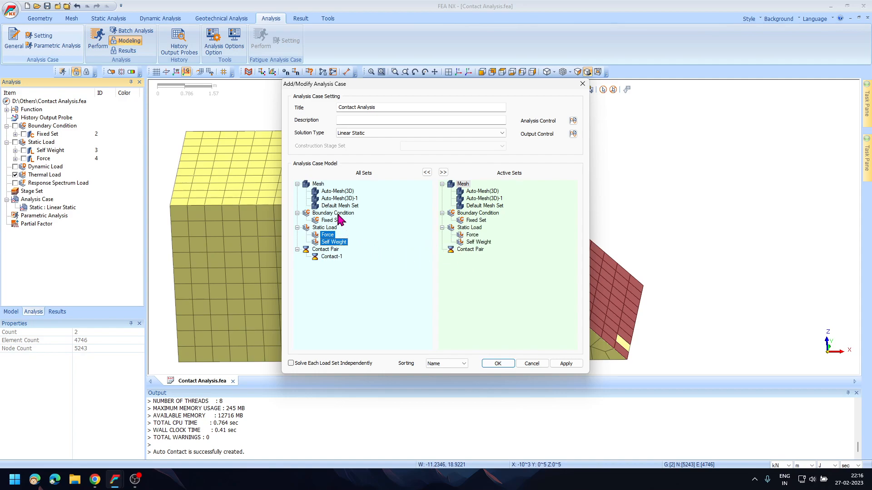
{"action": "left_click", "coordinate": [325, 257]}
{"action": "left_click_drag", "start_coordinate": [330, 263], "coordinate": [459, 268]}
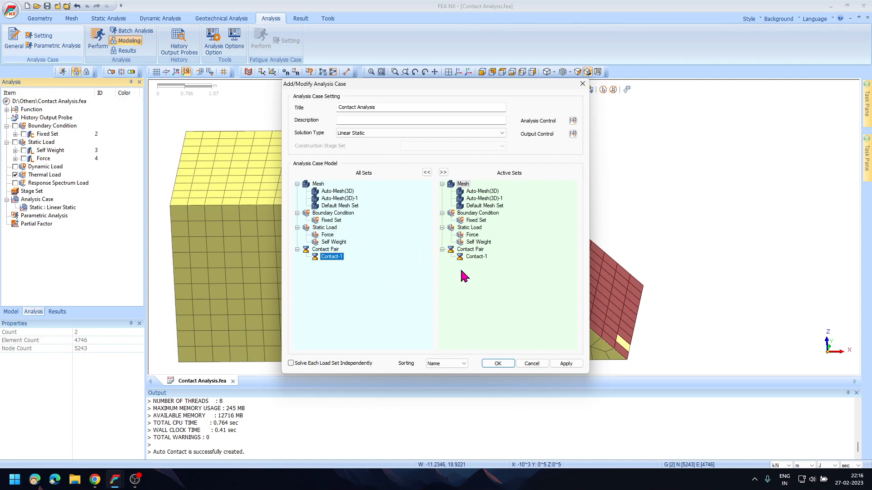
{"action": "left_click", "coordinate": [498, 365]}
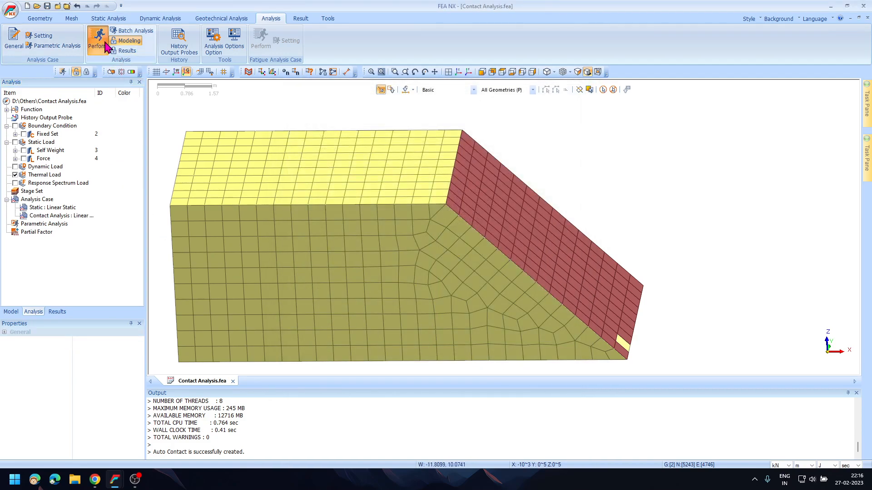
Run the Contact Analysis case
{"action": "left_click", "coordinate": [99, 41]}
{"action": "left_click", "coordinate": [489, 286]}
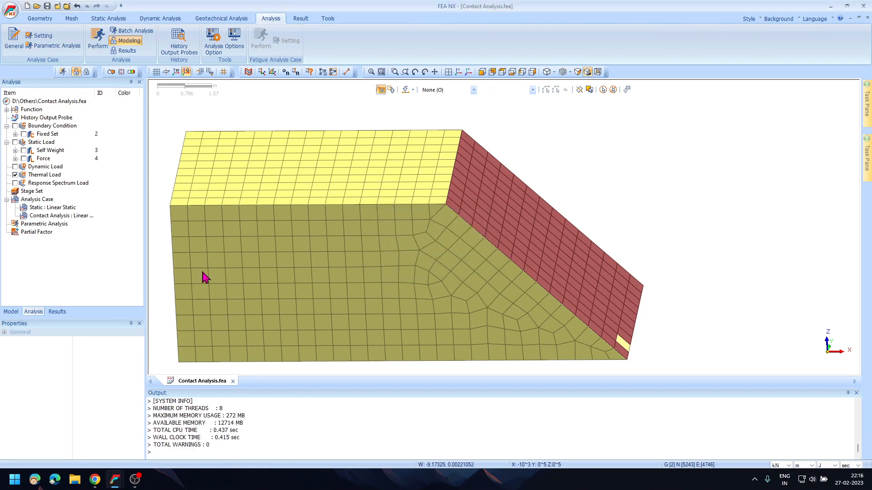
Show the Auto-Mesh(3D) mesh set again and switch the model to the front view
{"action": "left_click", "coordinate": [12, 312]}
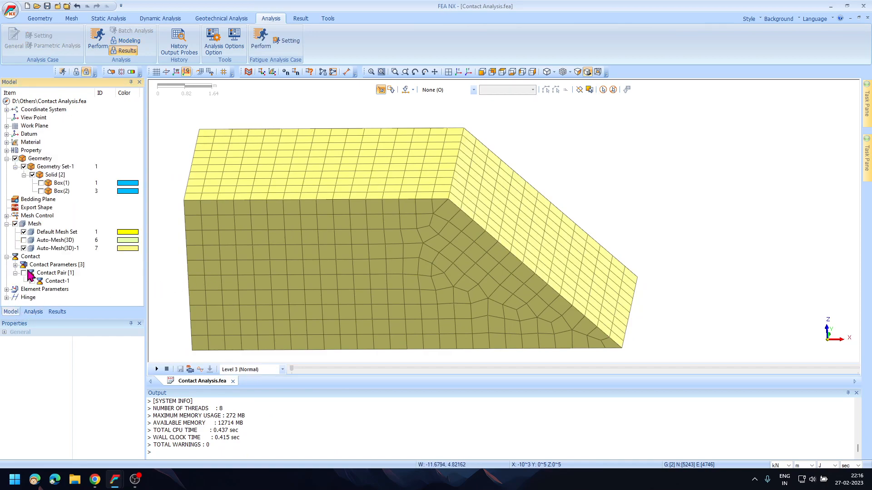
{"action": "left_click", "coordinate": [23, 241]}
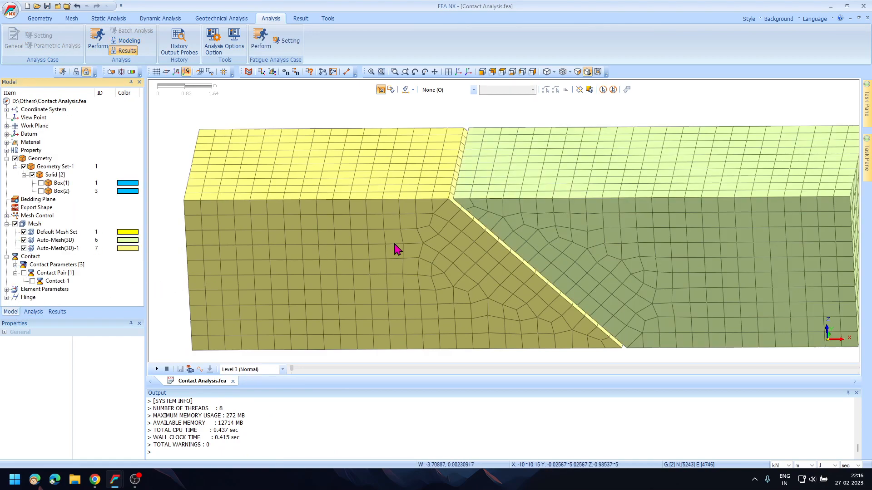
{"action": "left_click", "coordinate": [482, 73]}
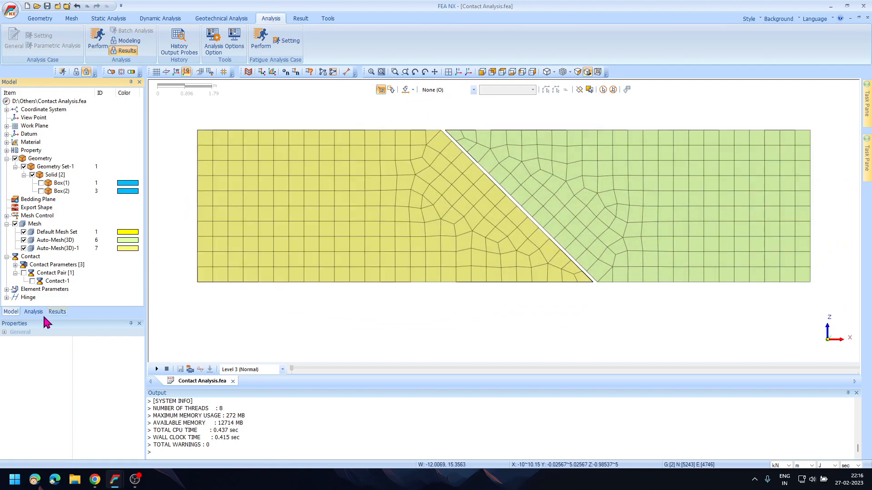
Display the total translation contour from the Linear Static displacement results of the Contact Analysis case
{"action": "left_click", "coordinate": [57, 312]}
{"action": "left_click", "coordinate": [15, 150]}
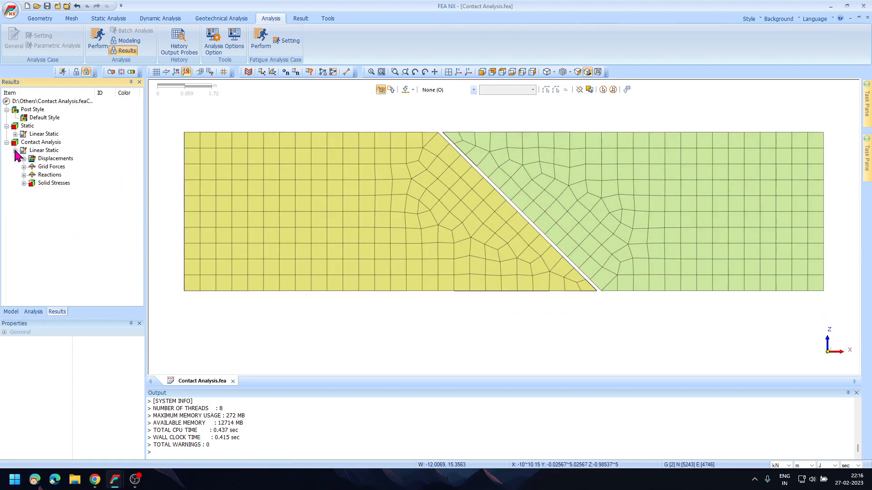
{"action": "left_click", "coordinate": [24, 159]}
{"action": "double_click", "coordinate": [59, 167]}
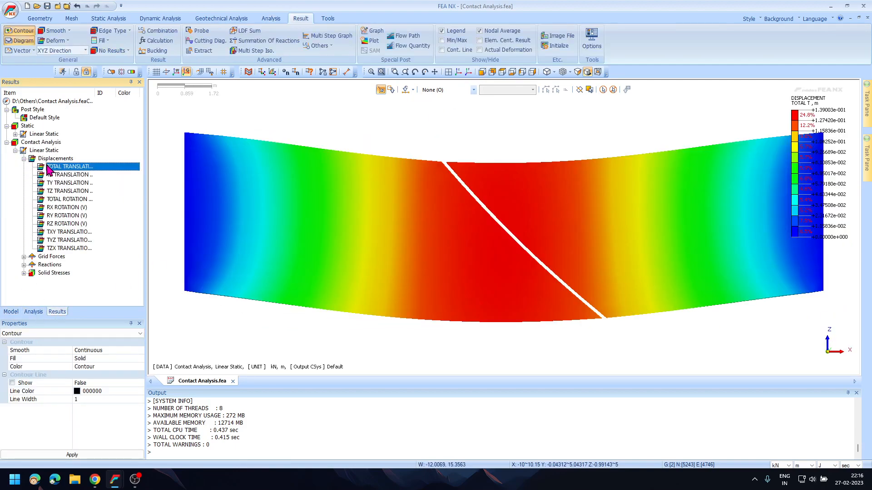
{"action": "scroll", "coordinate": [440, 275], "scroll_direction": "down", "scroll_amount": 4}
{"action": "left_click", "coordinate": [535, 247]}
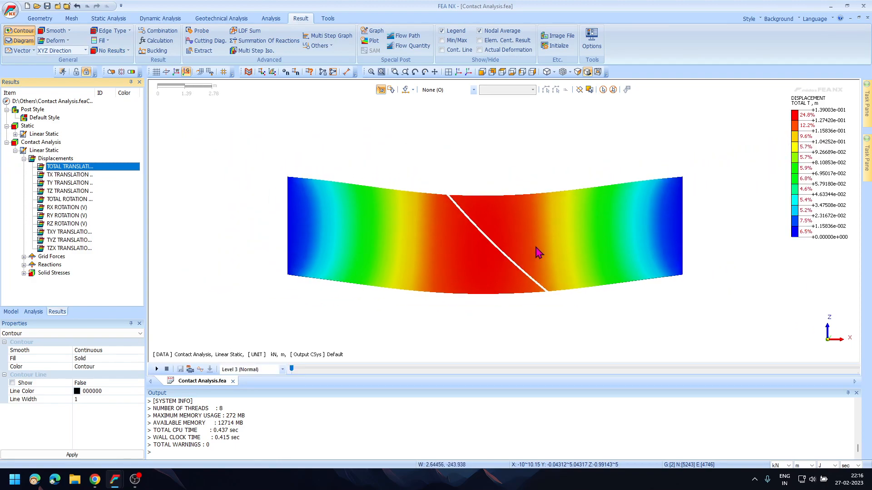
Display the Static case's total translation contour for comparison and return to the total translation contour of the Contact Analysis case
{"action": "double_click", "coordinate": [35, 134]}
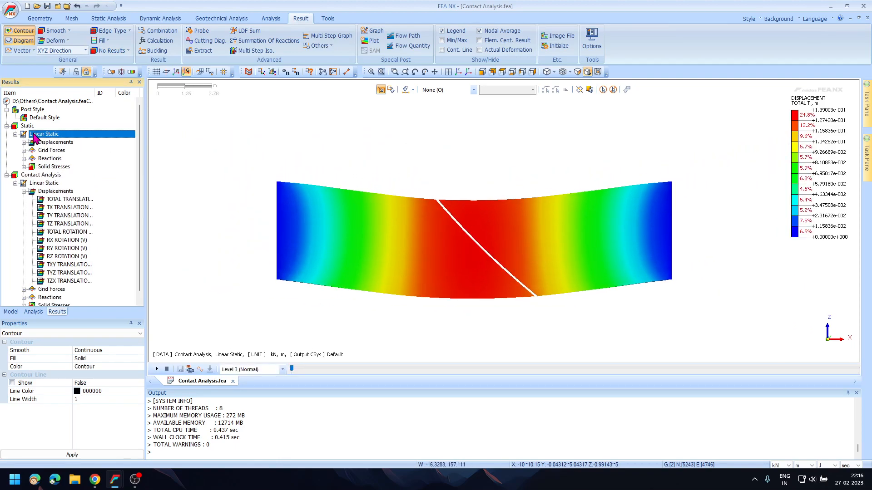
{"action": "left_click", "coordinate": [53, 143]}
{"action": "double_click", "coordinate": [53, 143]}
{"action": "left_click", "coordinate": [71, 150]}
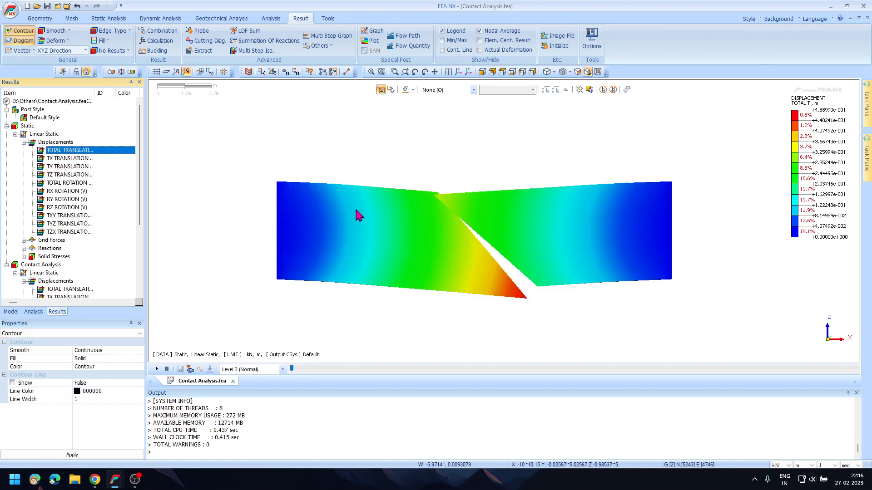
{"action": "scroll", "coordinate": [111, 207], "scroll_direction": "down", "scroll_amount": 4}
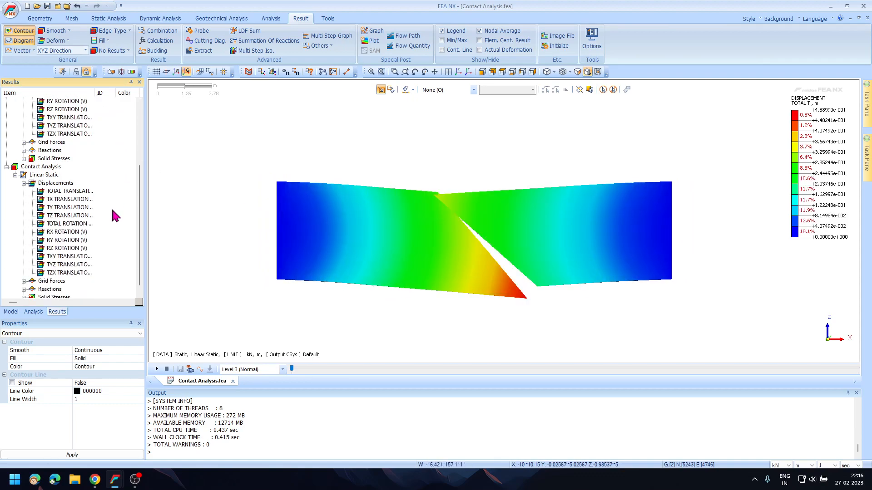
{"action": "left_click", "coordinate": [60, 192]}
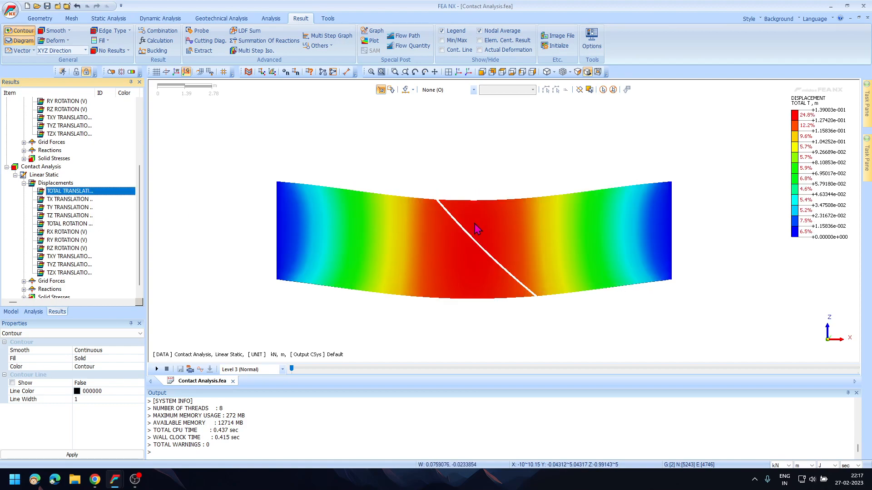